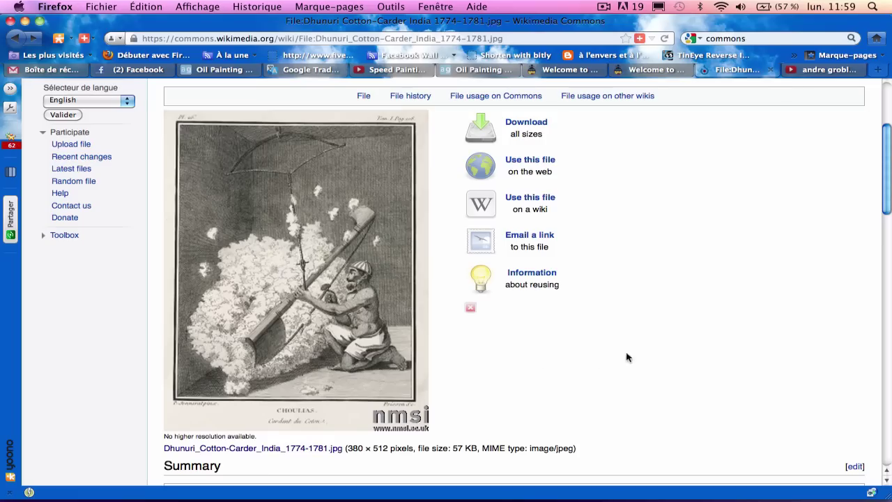
Step: Open and dismiss the page's context menu, then scroll up and down through the page
right_click(645, 351)
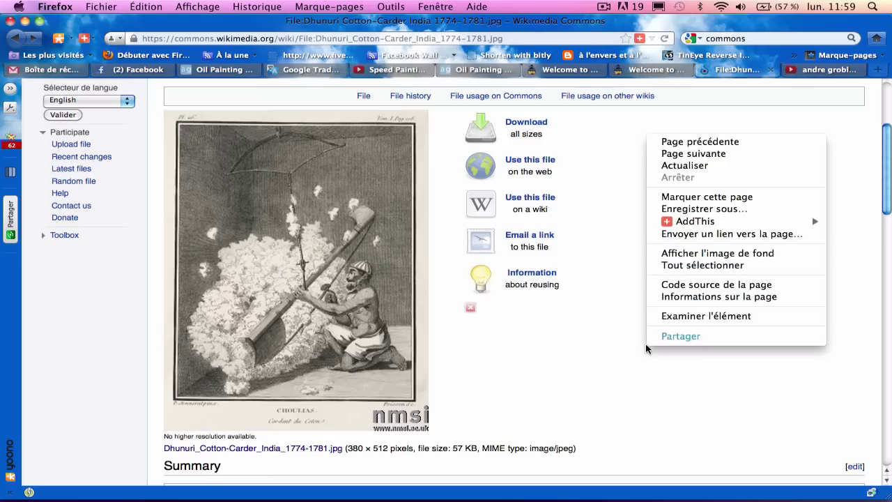
click(645, 344)
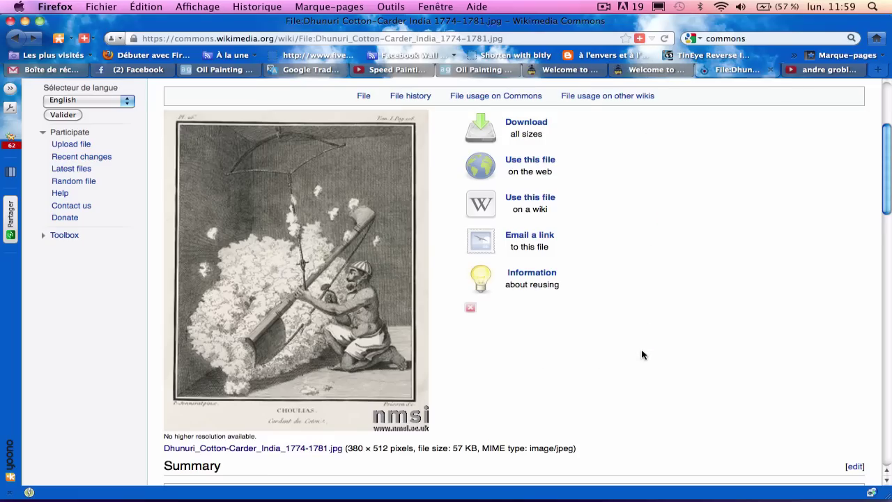
scroll(643, 355, up, 5)
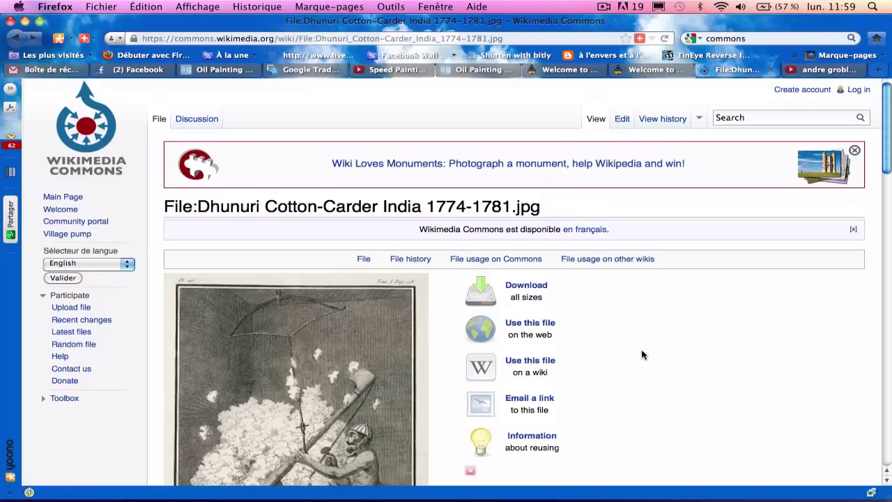
scroll(642, 355, down, 3)
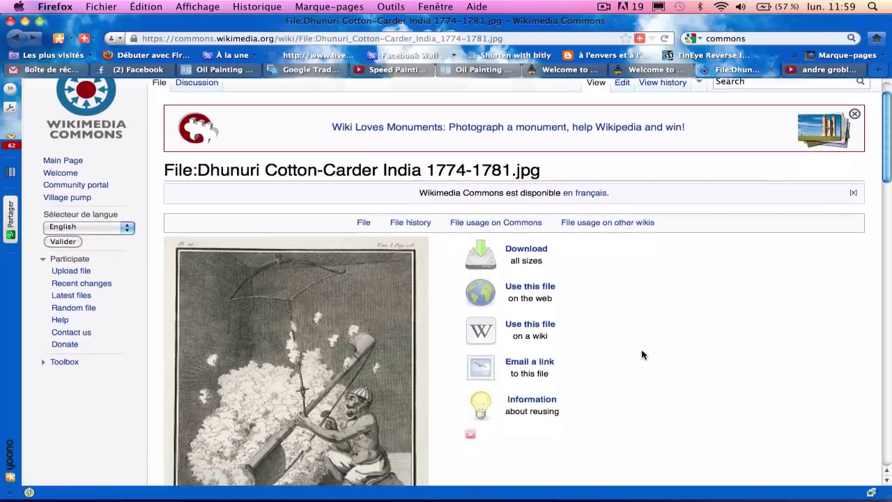
scroll(643, 355, down, 4)
scroll(642, 355, down, 5)
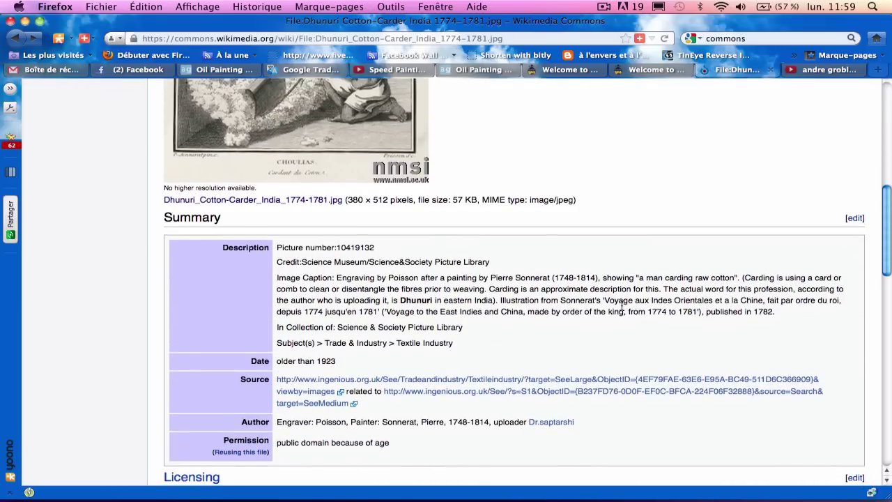
scroll(656, 162, up, 5)
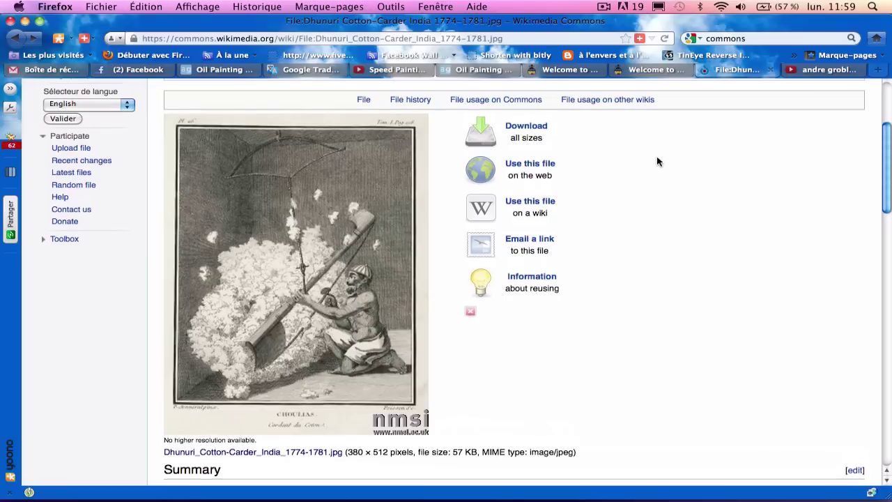
Step: In the Sumo.fm editor, toggle the Background copy layer visible, hidden, then visible again
click(577, 70)
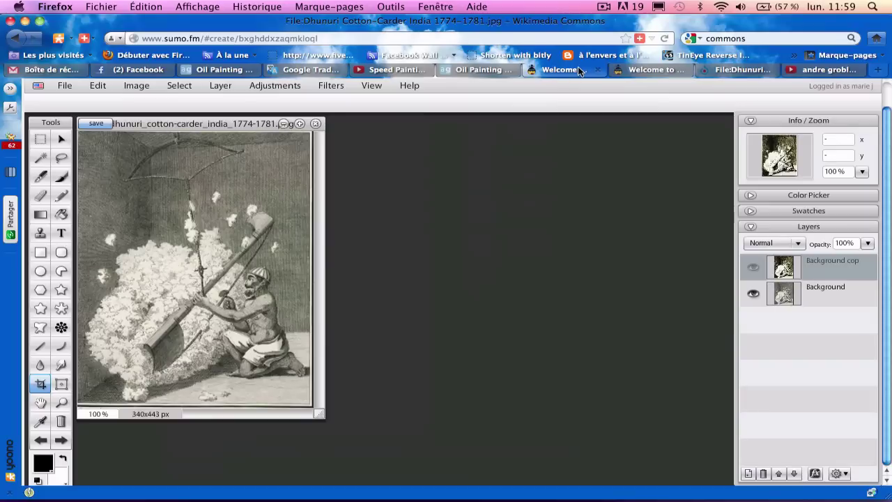
click(753, 268)
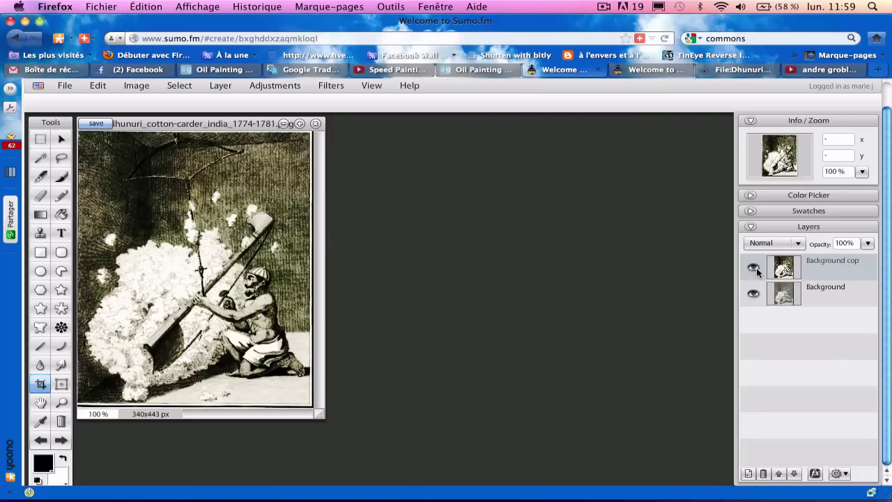
click(753, 268)
click(753, 268)
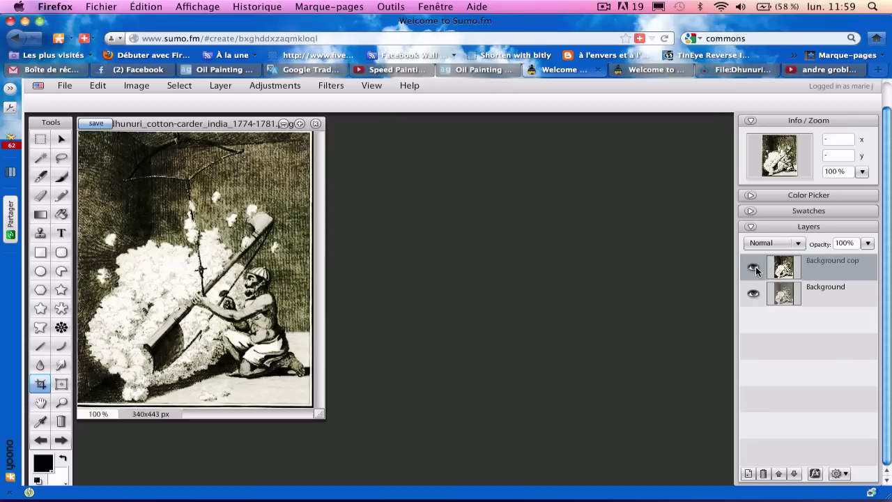
Step: Launch Flame Painter and load dhunuri_cotton-carder_india_1774-1781.png as the 340x443 canvas
mouse_move(639, 498)
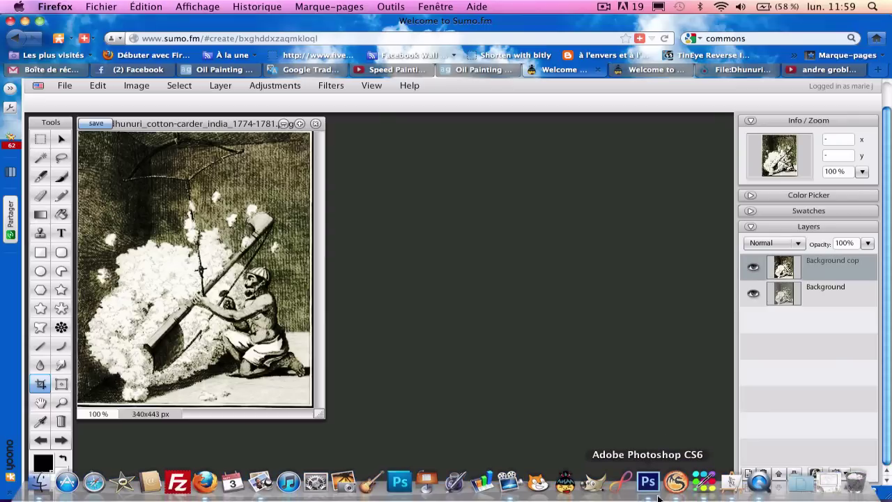
click(676, 482)
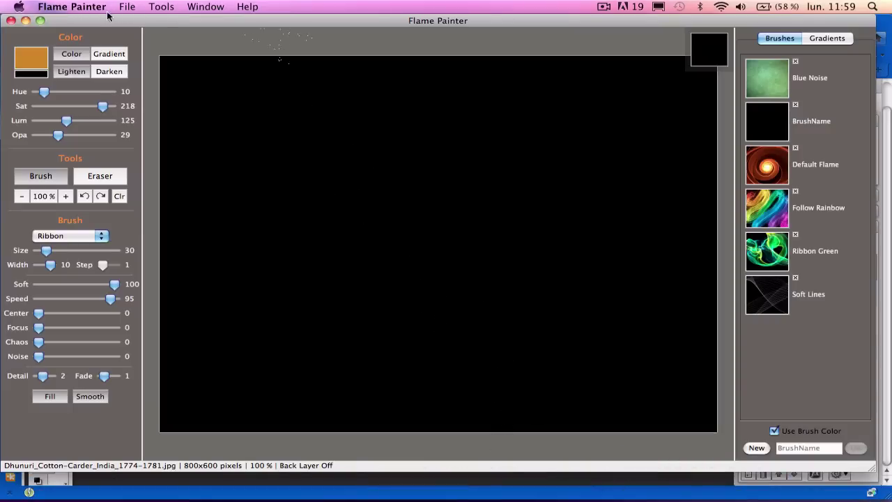
click(128, 7)
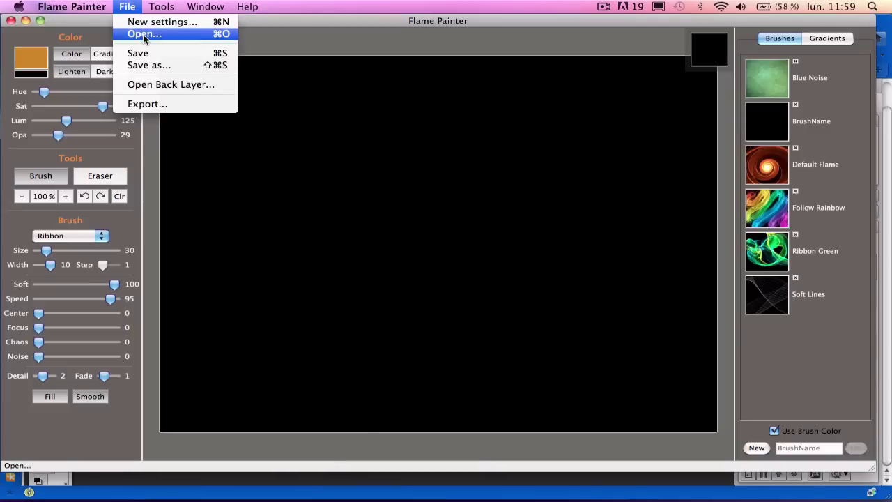
click(144, 34)
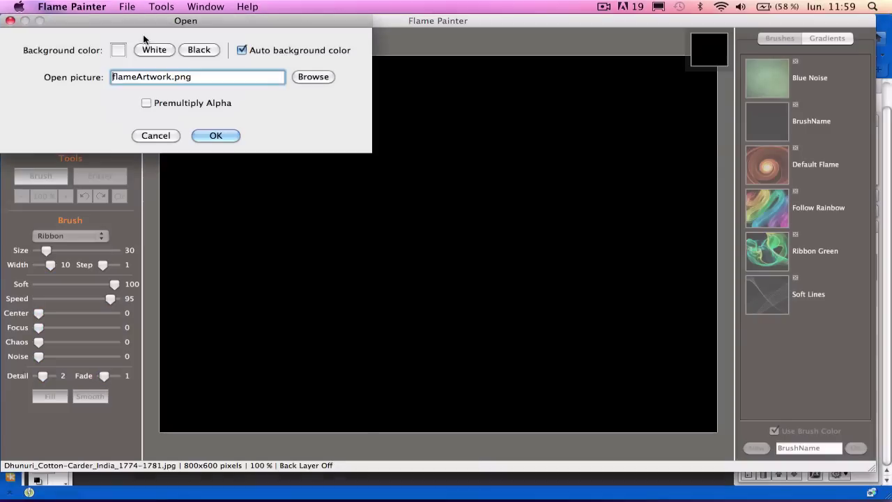
click(312, 77)
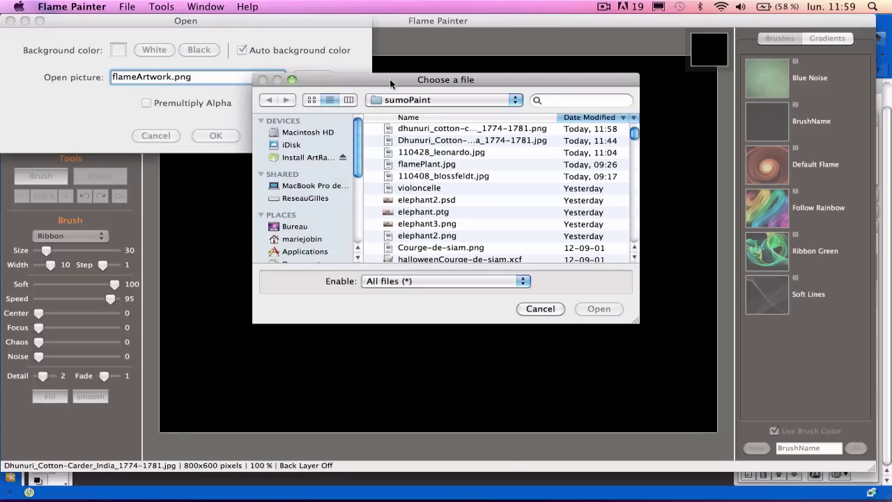
click(420, 130)
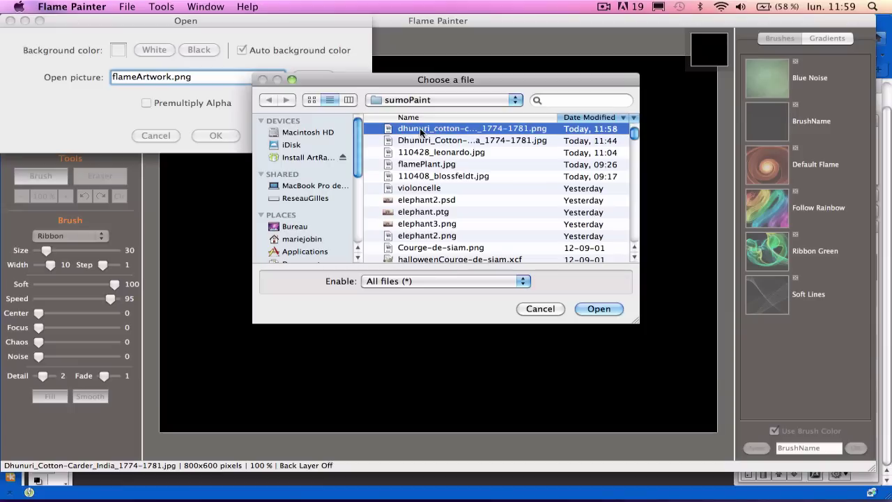
click(599, 308)
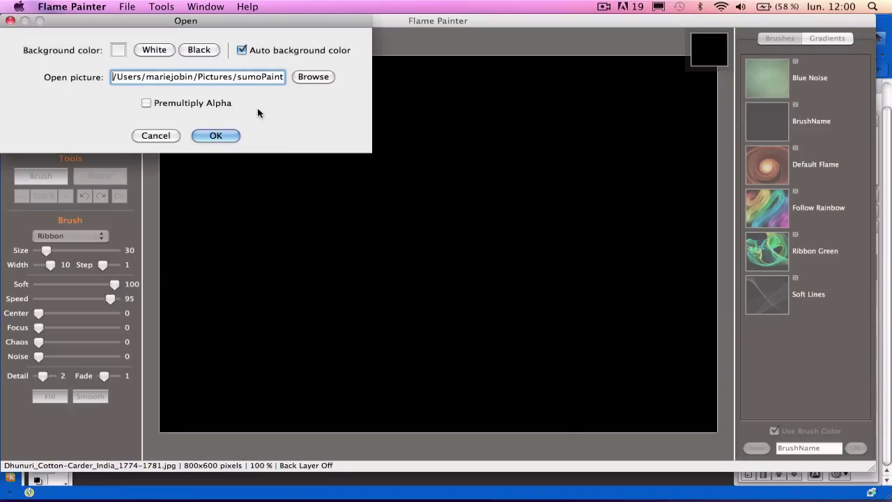
click(230, 135)
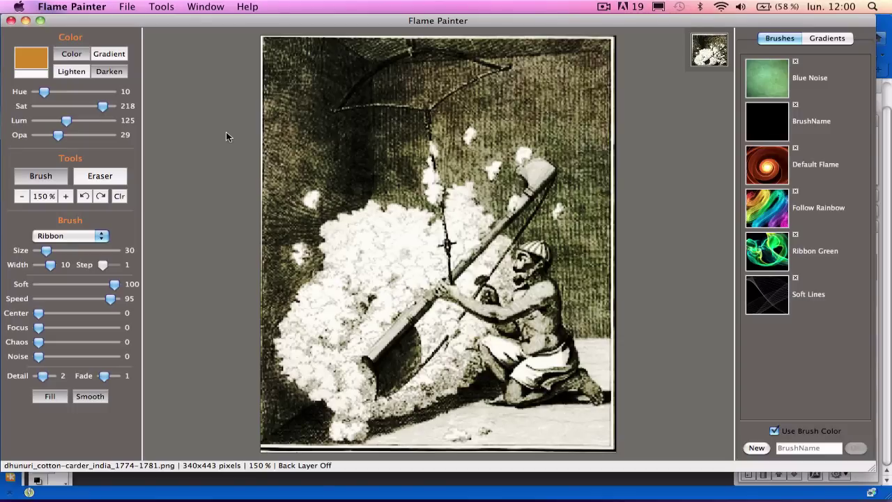
Step: Load the Blue Noise brush preset, then paint a test flame stroke and undo it
click(785, 39)
click(766, 81)
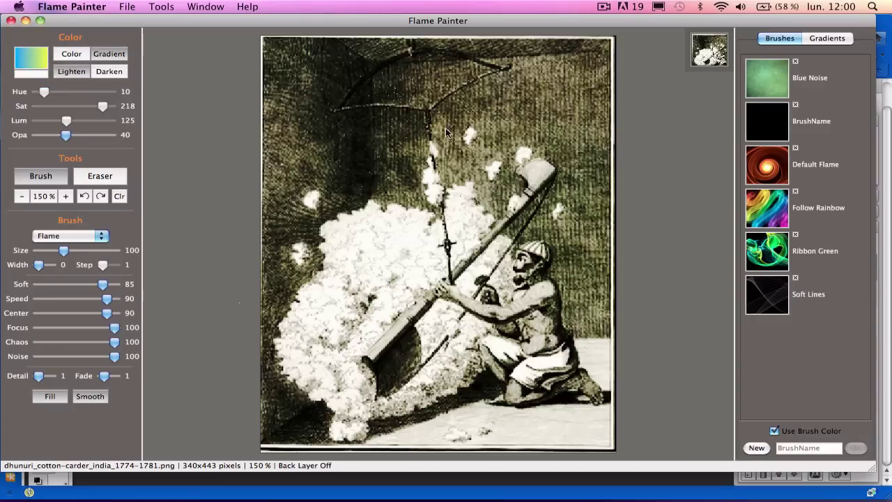
mouse_move(454, 136)
mouse_down()
mouse_move(541, 251)
mouse_move(501, 317)
mouse_move(438, 376)
mouse_up()
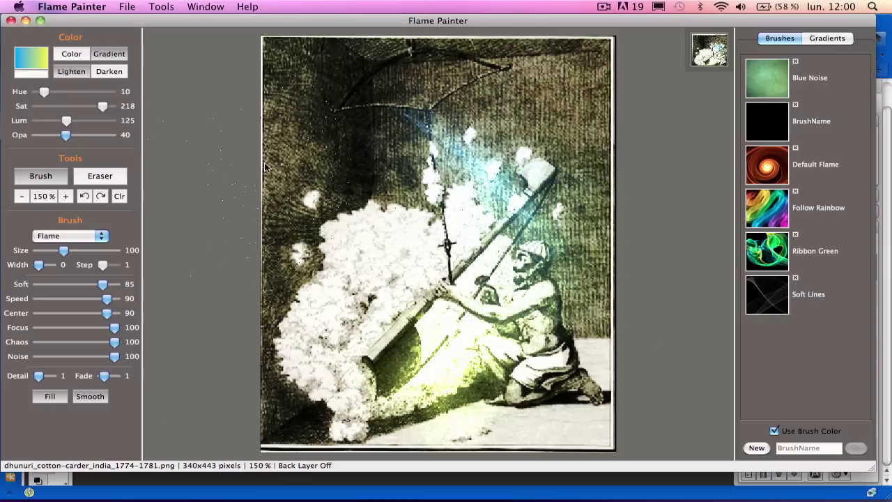
click(85, 196)
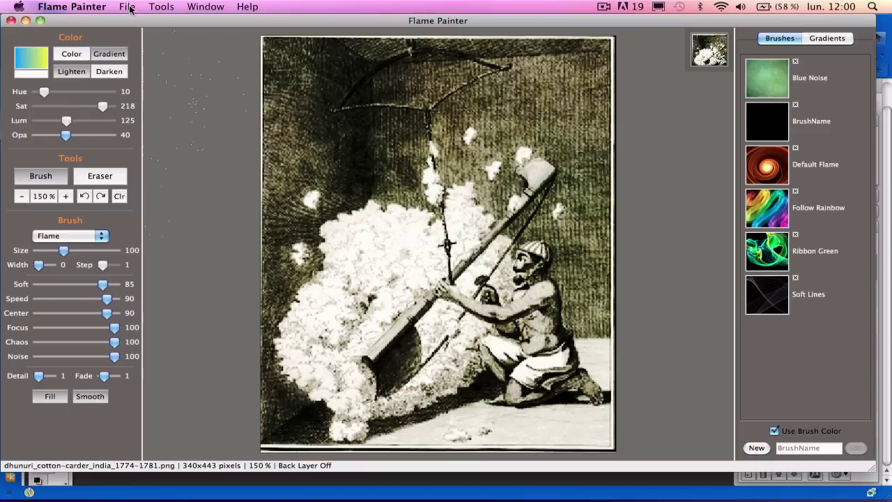
click(159, 9)
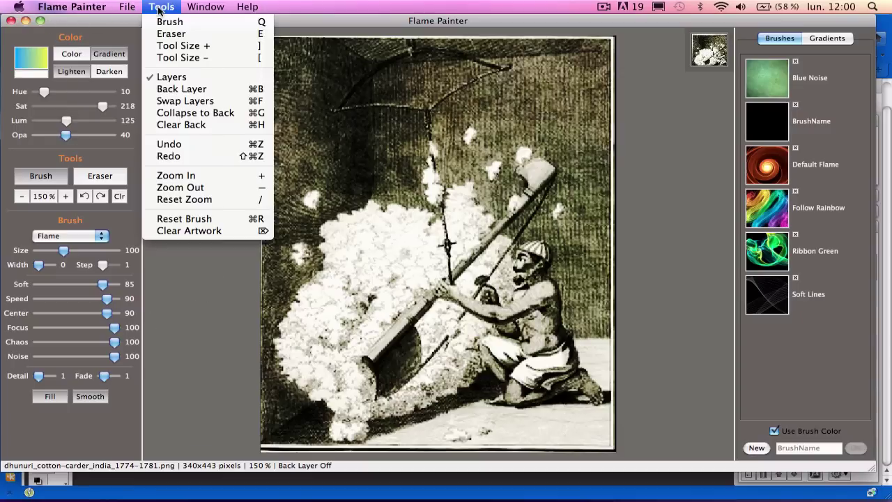
Step: Enable the back layer and swap layers, leaving a blank black canvas over the engraving
click(177, 89)
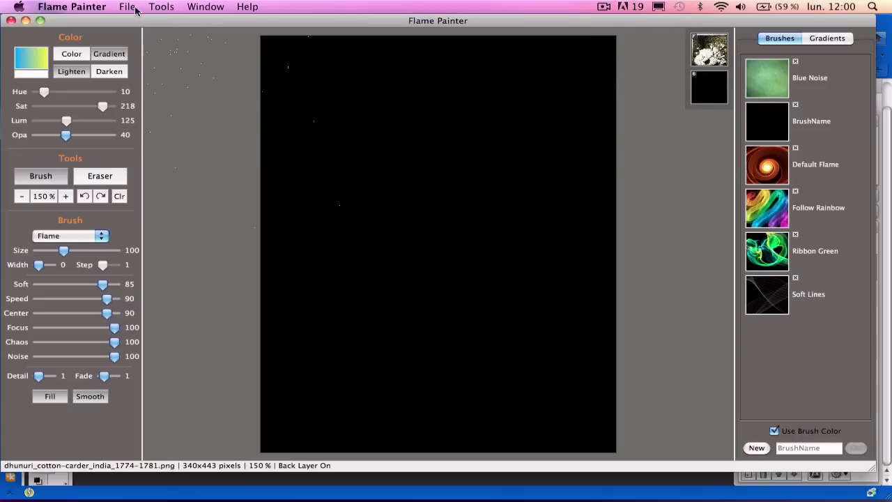
click(162, 8)
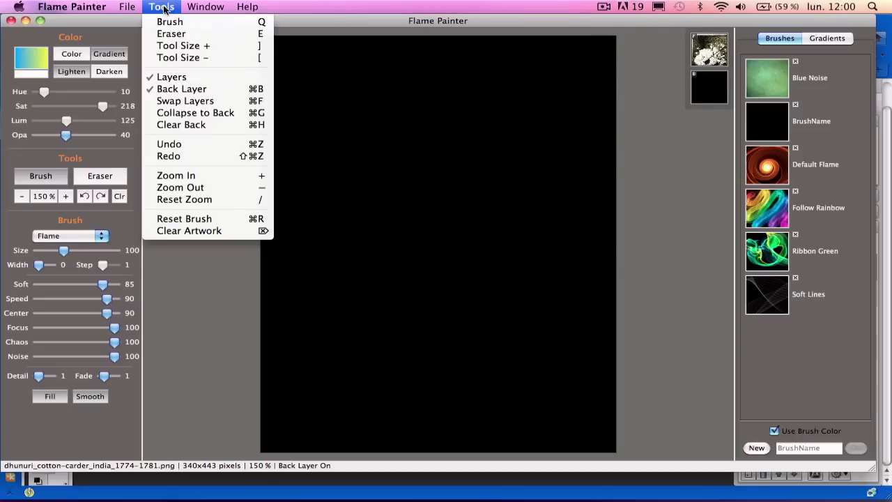
click(180, 103)
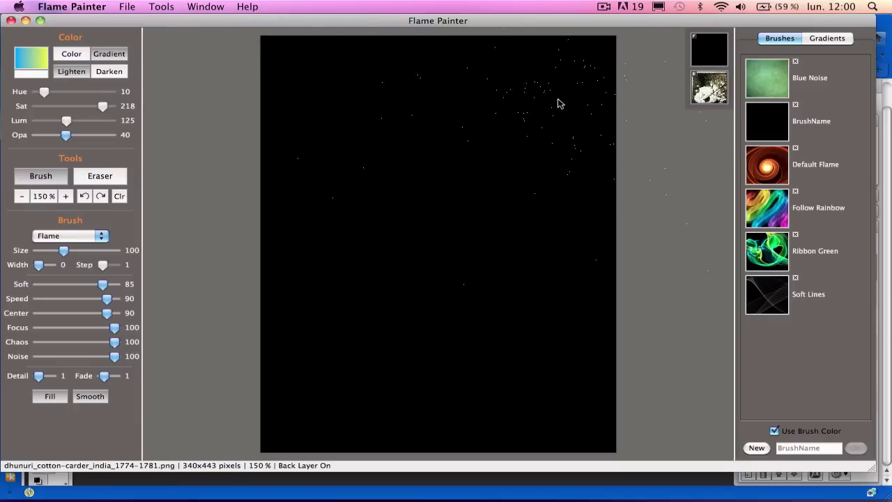
Step: Paint glowing flame strokes over the cotton heap and the upper-left cotton
mouse_move(508, 155)
mouse_down()
mouse_move(498, 204)
mouse_move(457, 252)
mouse_move(408, 282)
mouse_move(378, 276)
mouse_move(393, 152)
mouse_move(442, 136)
mouse_move(507, 139)
mouse_move(513, 152)
mouse_move(509, 351)
mouse_move(534, 350)
mouse_move(566, 289)
mouse_move(557, 233)
mouse_move(535, 183)
mouse_move(573, 277)
mouse_up()
mouse_move(463, 209)
mouse_down()
mouse_move(343, 291)
mouse_move(418, 195)
mouse_move(384, 151)
mouse_up()
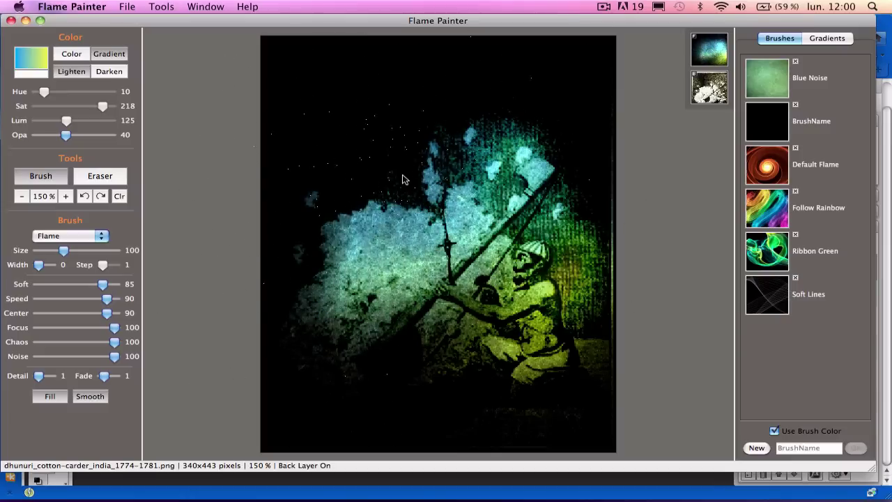
drag(402, 180, 364, 140)
mouse_move(441, 132)
mouse_down()
mouse_move(466, 65)
mouse_move(451, 102)
mouse_move(406, 147)
mouse_move(321, 203)
mouse_move(327, 150)
mouse_move(411, 93)
mouse_move(431, 96)
mouse_move(442, 241)
mouse_move(426, 333)
mouse_move(399, 389)
mouse_move(341, 426)
mouse_move(343, 395)
mouse_move(311, 407)
mouse_move(412, 356)
mouse_move(463, 300)
mouse_up()
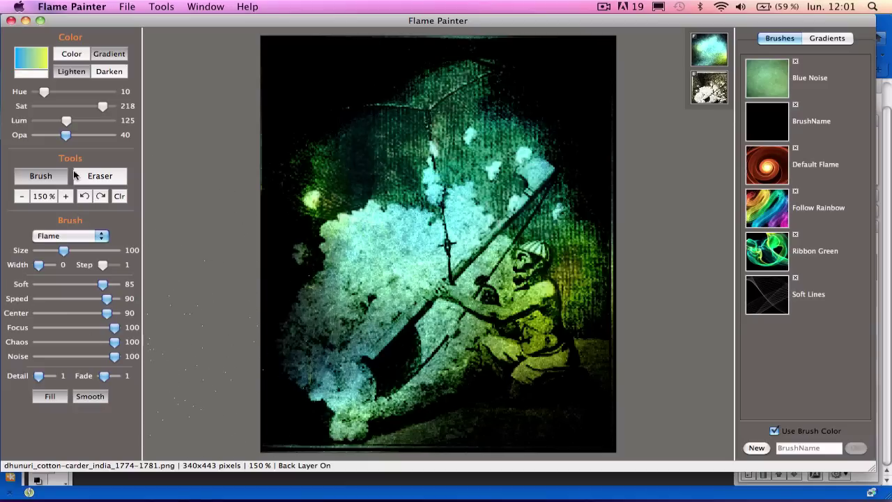
Step: Darken a patch of upper-left cotton, then lighten the top around the umbrella and the bottom
click(110, 71)
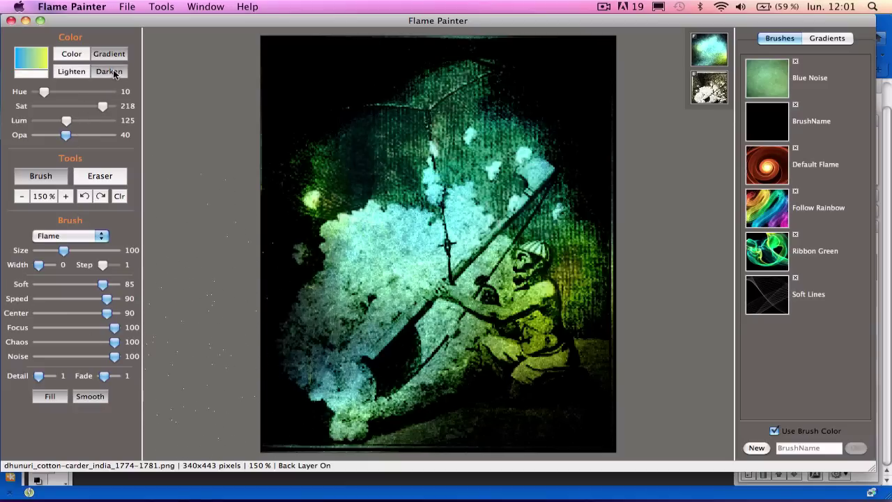
mouse_move(306, 209)
mouse_down()
mouse_move(338, 177)
mouse_move(294, 225)
mouse_move(302, 199)
mouse_move(339, 169)
mouse_move(296, 209)
mouse_up()
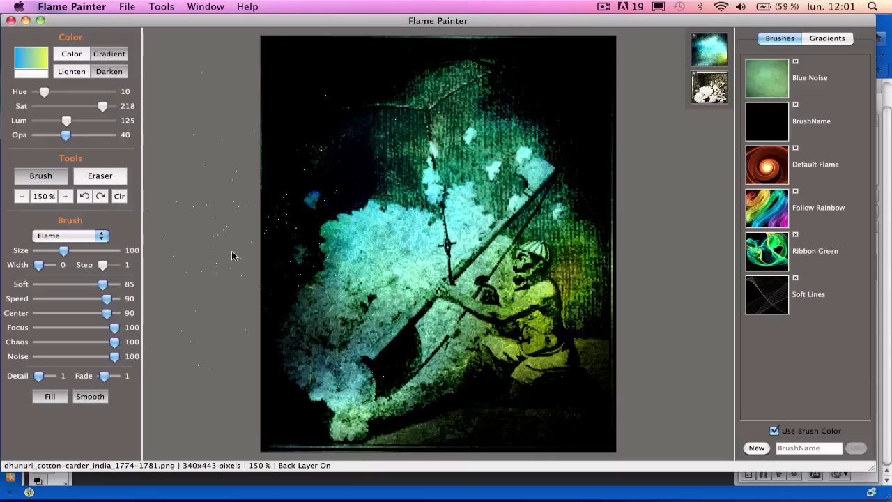
click(86, 72)
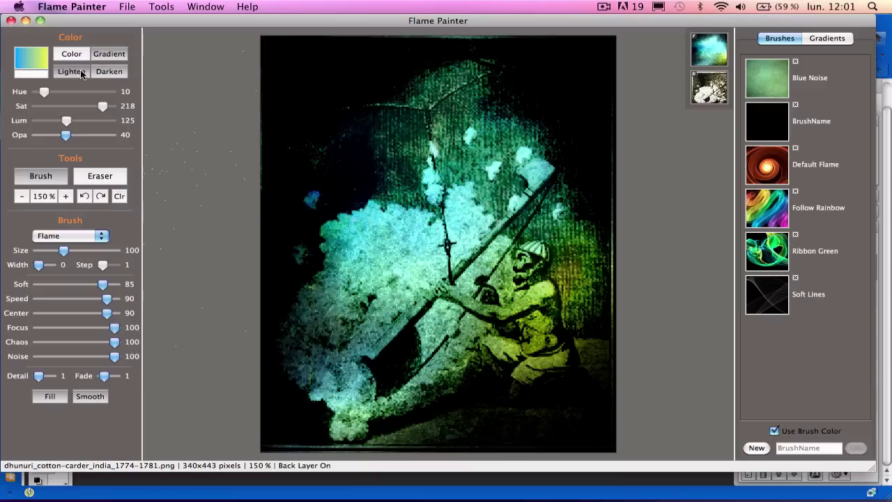
mouse_move(486, 78)
mouse_down()
mouse_move(429, 99)
mouse_move(340, 111)
mouse_move(464, 57)
mouse_move(456, 54)
mouse_move(360, 78)
mouse_move(305, 110)
mouse_move(414, 70)
mouse_move(524, 62)
mouse_move(508, 53)
mouse_move(543, 58)
mouse_up()
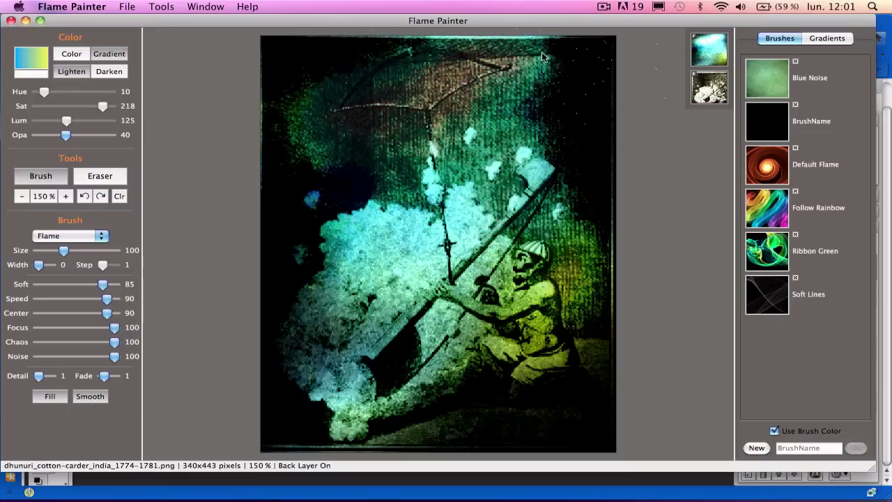
drag(490, 66, 383, 52)
mouse_move(485, 396)
mouse_down()
mouse_move(439, 417)
mouse_move(359, 418)
mouse_move(269, 395)
mouse_up()
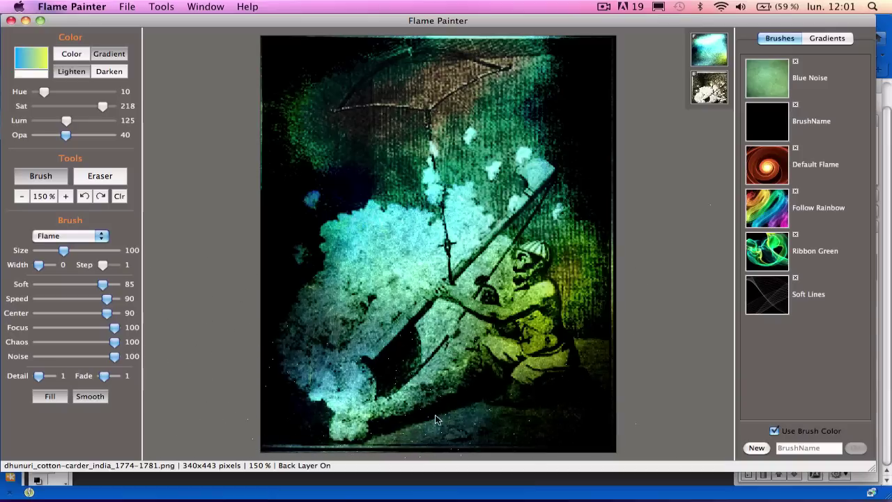
mouse_move(434, 422)
mouse_down()
mouse_move(482, 383)
mouse_move(530, 387)
mouse_up()
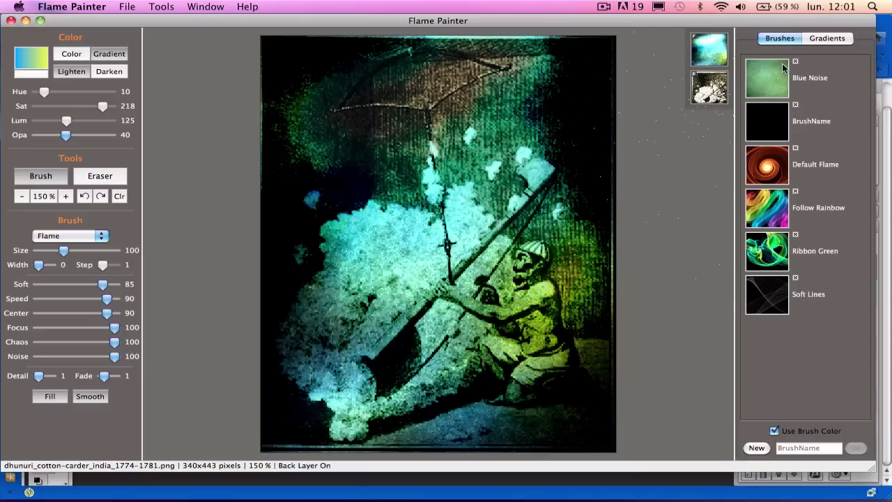
Step: Apply the Default Gradient and paint glow over the kneeling figure's legs and the cyan cotton cloud
click(828, 39)
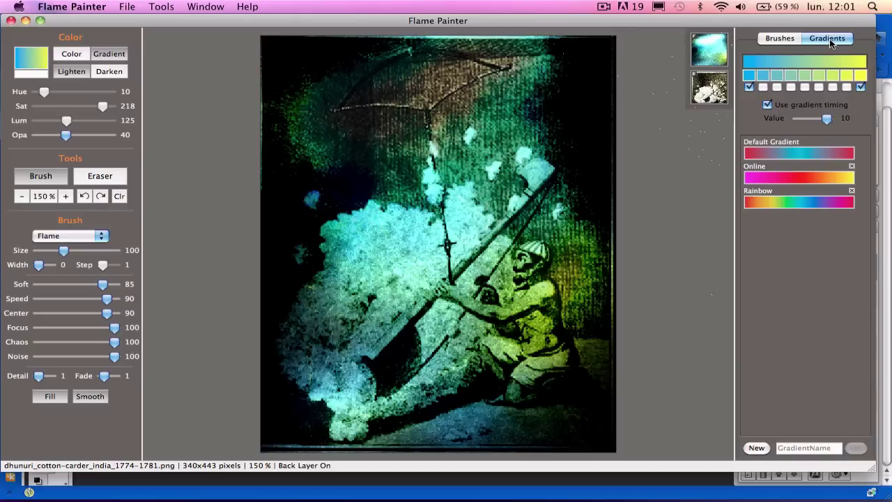
click(797, 153)
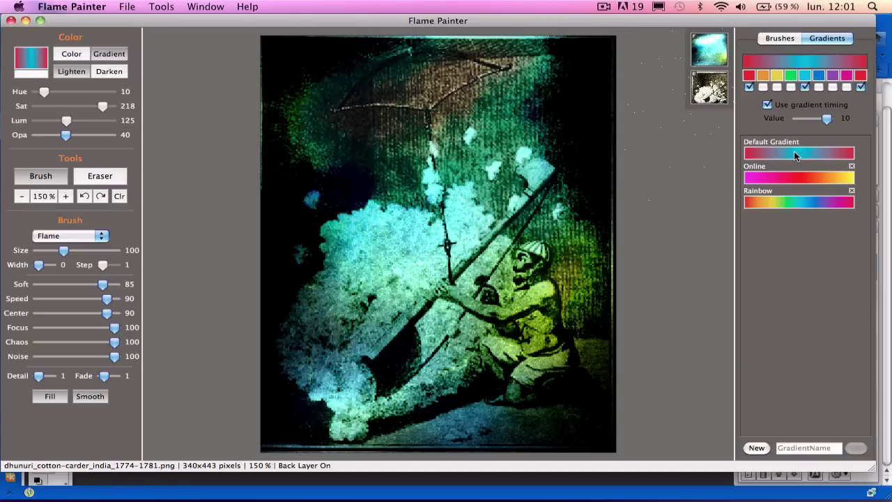
mouse_move(557, 327)
mouse_down()
mouse_move(545, 369)
mouse_move(570, 330)
mouse_up()
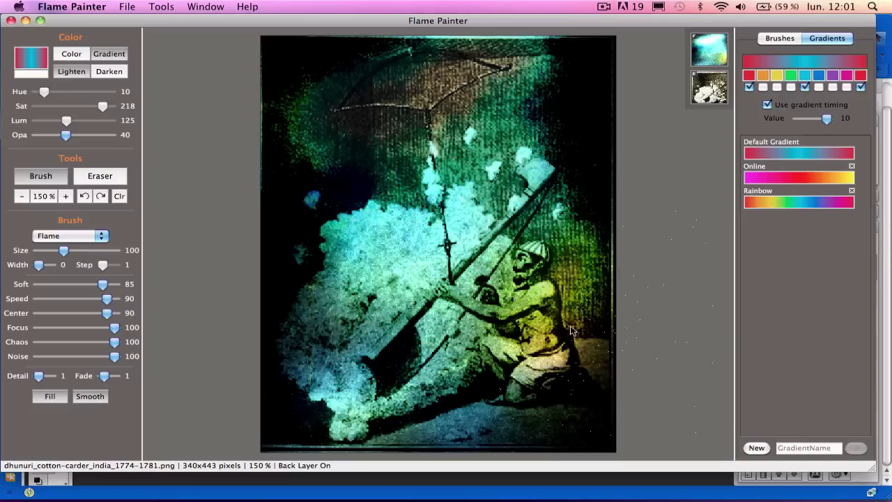
mouse_move(530, 203)
mouse_down()
mouse_move(522, 149)
mouse_move(479, 128)
mouse_move(400, 123)
mouse_move(341, 163)
mouse_move(312, 224)
mouse_move(313, 269)
mouse_move(327, 288)
mouse_move(396, 202)
mouse_up()
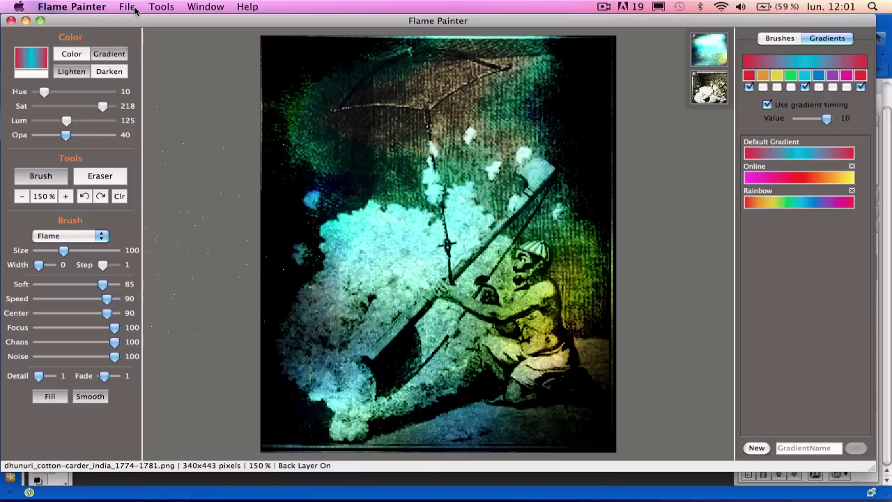
Step: Swap the layers and paint orange-yellow glow over the man's body and head
click(159, 8)
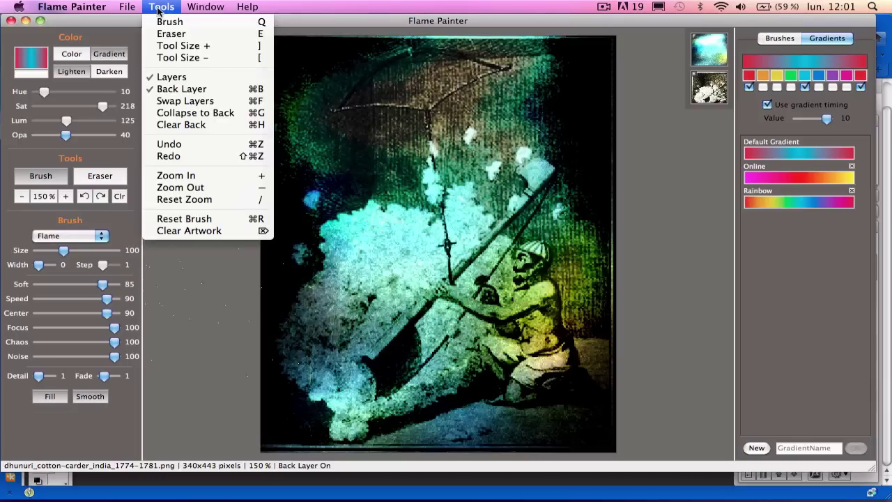
click(191, 101)
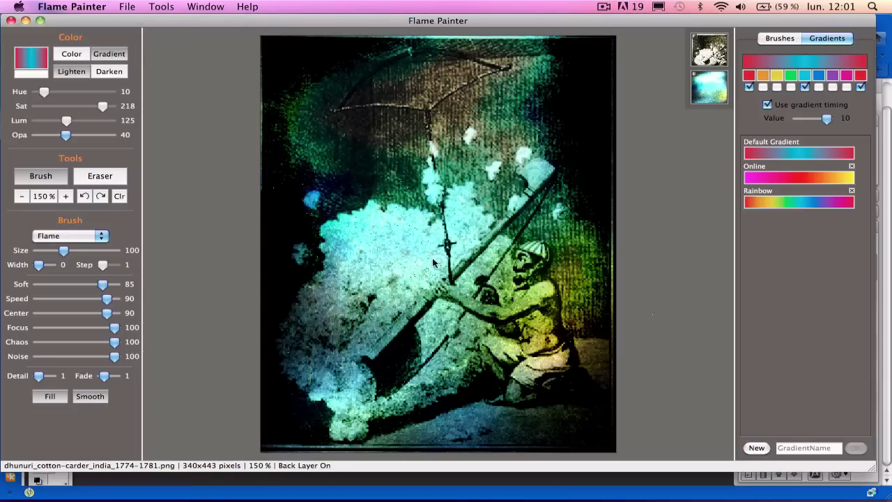
drag(549, 313, 524, 387)
drag(527, 285, 535, 240)
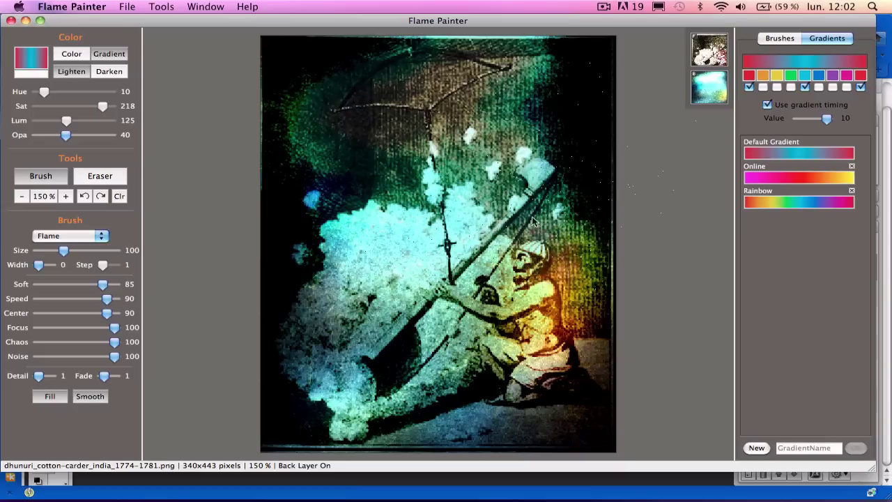
Step: Paint reddish glow over the umbrella, maroon over the hoe blade, and brighten nearby cotton puffs
mouse_move(444, 214)
mouse_down()
mouse_move(364, 217)
mouse_move(380, 174)
mouse_move(328, 167)
mouse_move(295, 181)
mouse_move(320, 129)
mouse_move(396, 90)
mouse_move(518, 57)
mouse_move(444, 87)
mouse_move(431, 126)
mouse_move(435, 186)
mouse_move(417, 178)
mouse_move(342, 217)
mouse_move(285, 318)
mouse_up()
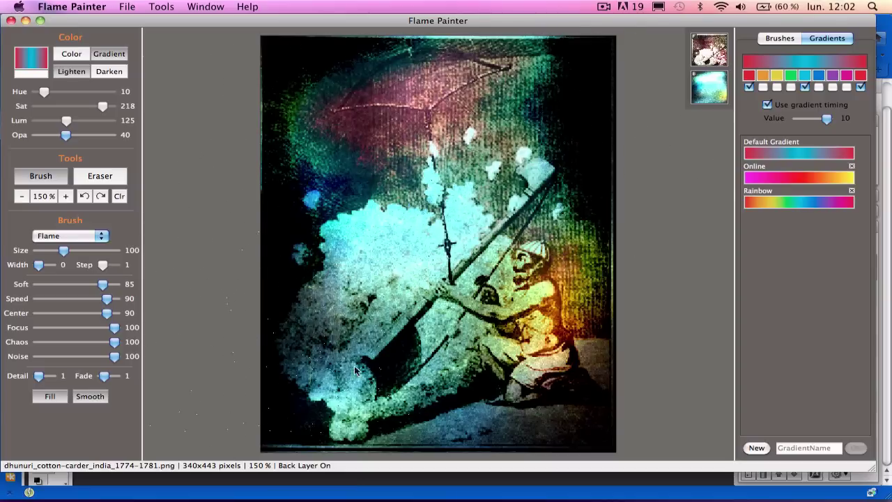
mouse_move(355, 370)
mouse_down()
mouse_move(427, 346)
mouse_move(343, 365)
mouse_move(434, 325)
mouse_move(406, 325)
mouse_move(383, 358)
mouse_move(385, 367)
mouse_move(417, 374)
mouse_move(477, 248)
mouse_move(548, 158)
mouse_up()
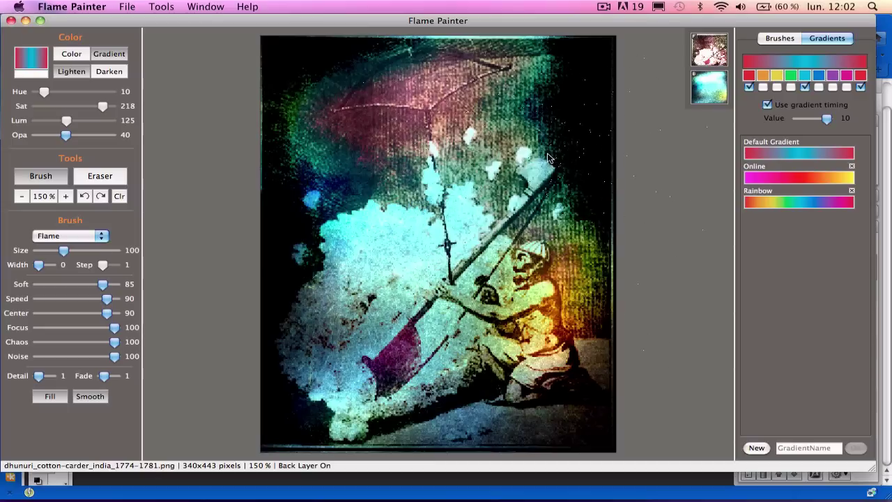
mouse_move(515, 208)
mouse_down()
mouse_move(540, 177)
mouse_move(524, 204)
mouse_up()
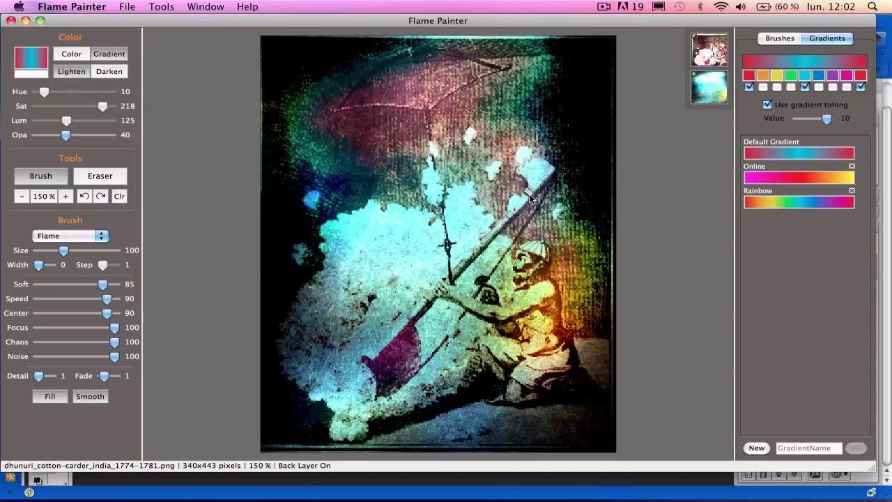
mouse_move(529, 199)
mouse_down()
mouse_move(548, 177)
mouse_move(516, 207)
mouse_up()
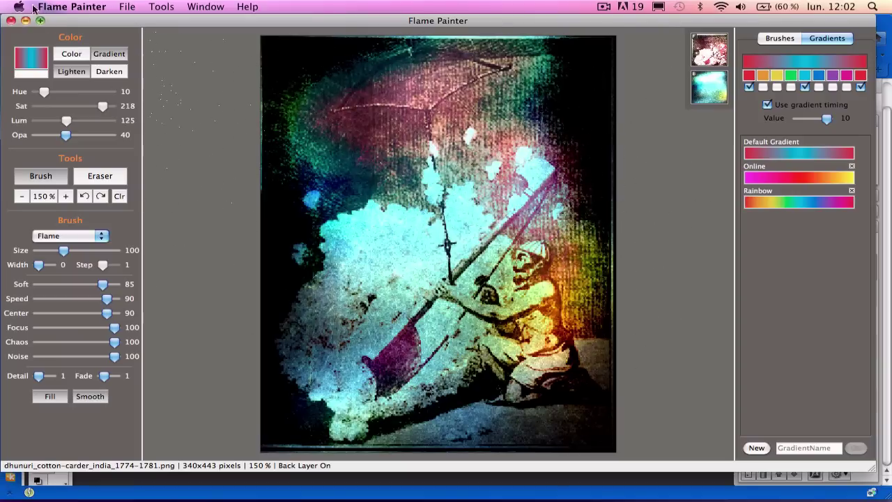
Step: Switch the brush to Color mode and pick a brightened solid yellow in the colour picker
click(72, 56)
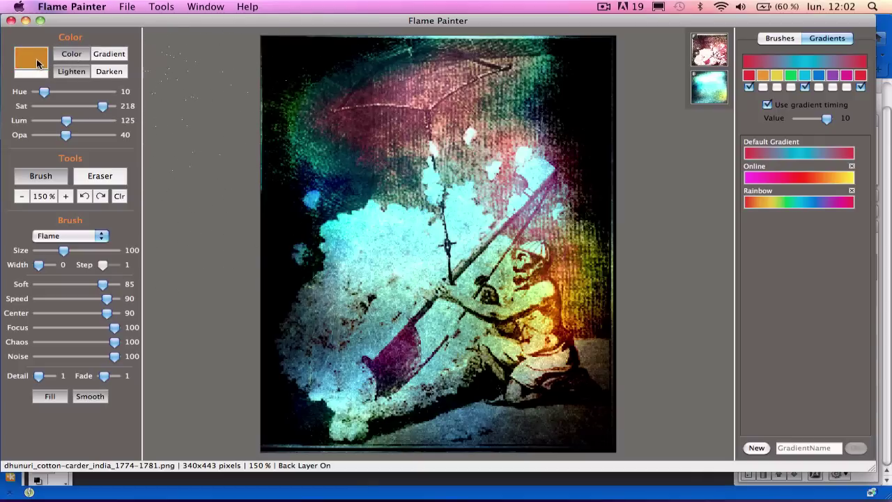
click(41, 65)
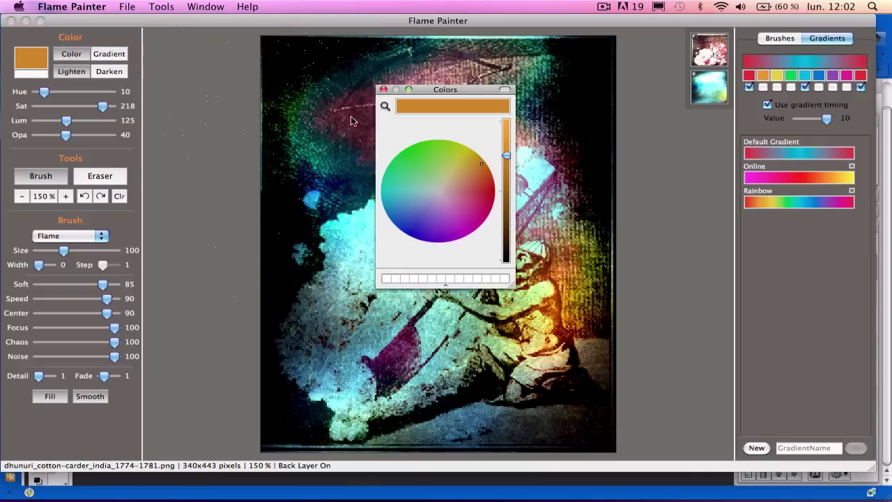
drag(507, 152, 506, 128)
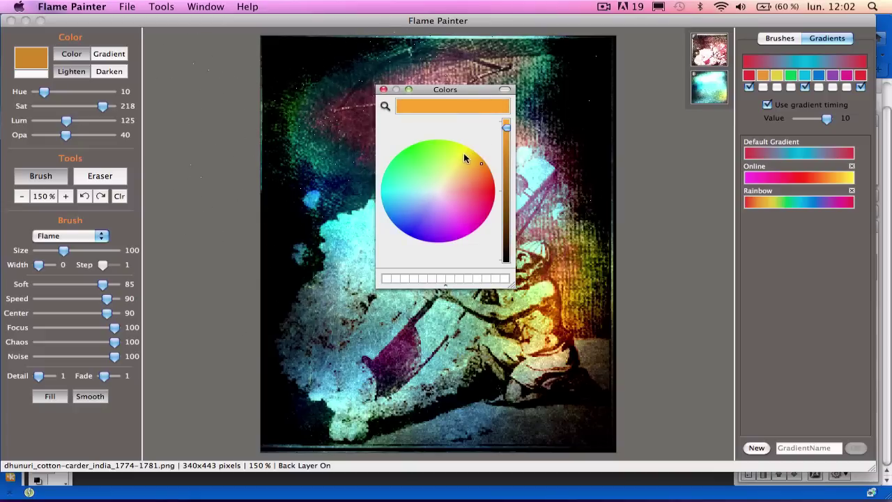
click(467, 153)
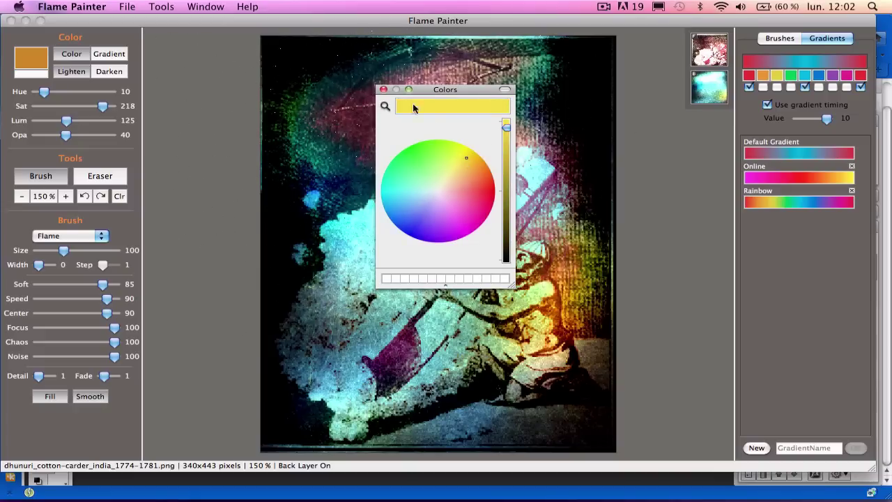
click(383, 90)
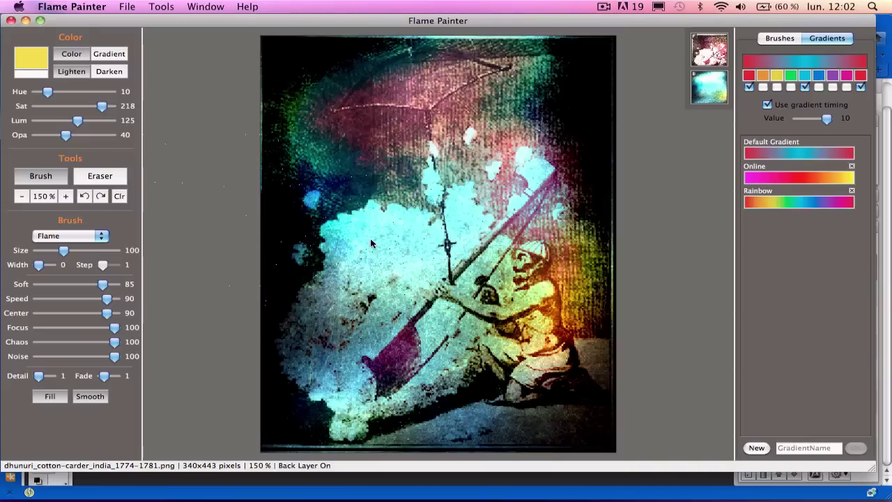
Step: Paint yellow-green glow on the left cotton cloud near the umbrella stem, undoing the last green strokes
drag(372, 236, 366, 240)
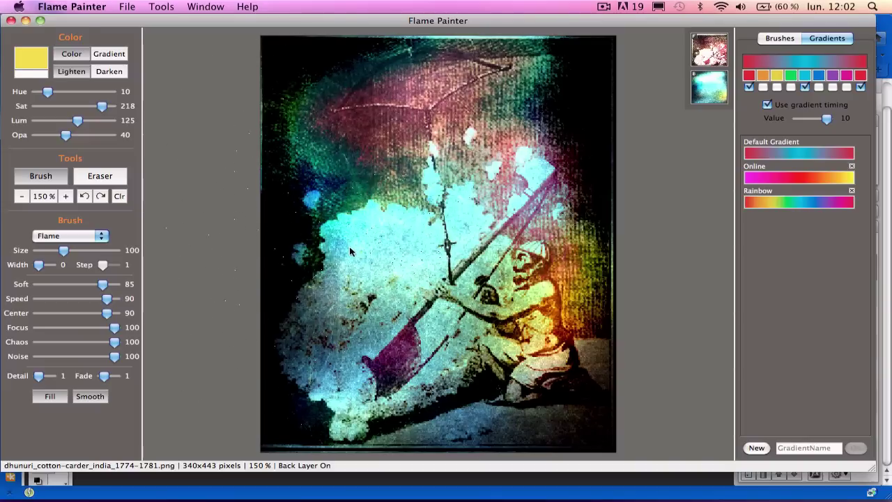
click(109, 71)
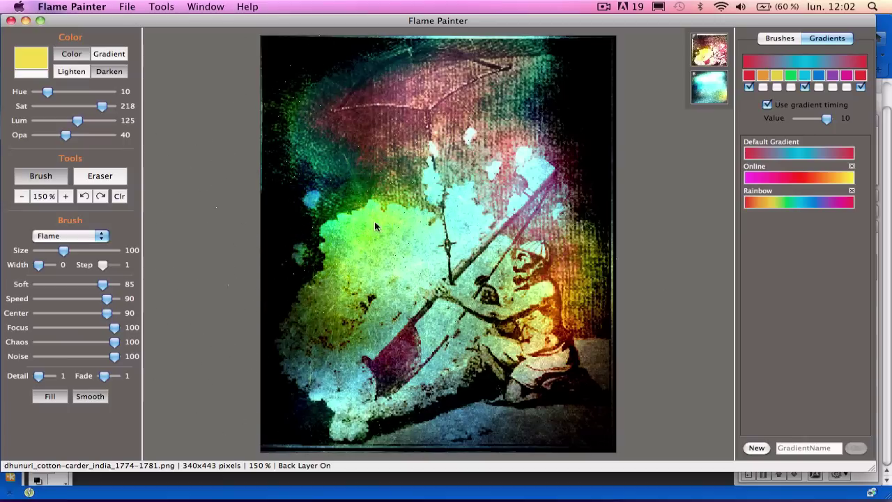
mouse_move(374, 221)
mouse_down()
mouse_move(411, 167)
mouse_move(432, 195)
mouse_move(418, 209)
mouse_up()
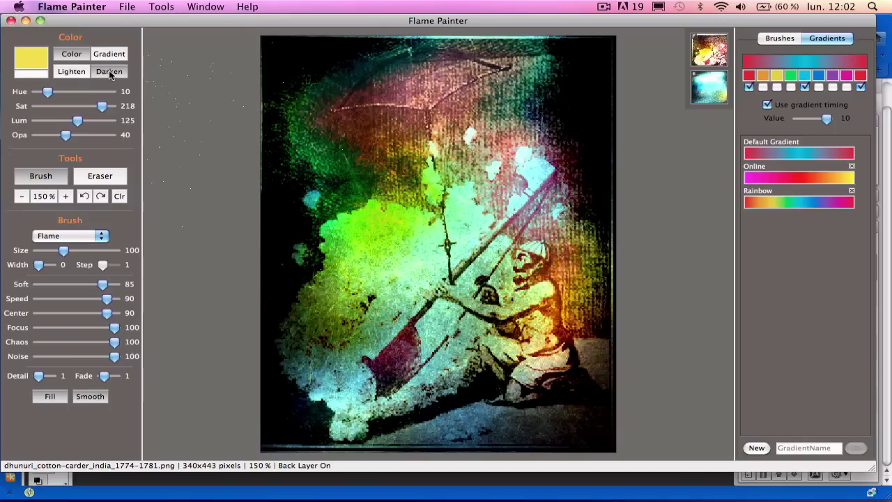
click(72, 71)
mouse_move(313, 216)
mouse_down()
mouse_move(360, 258)
mouse_move(358, 244)
mouse_up()
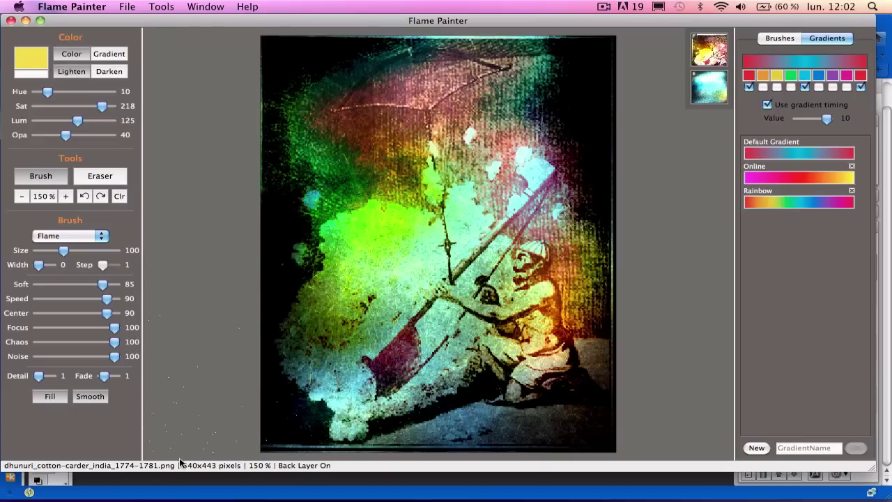
click(85, 195)
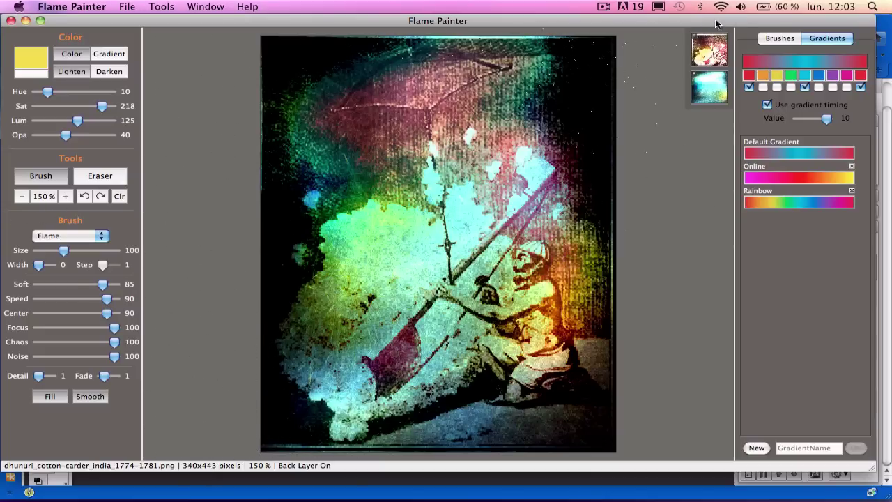
Step: Load the Soft Lines preset in gradient mode and paint light flame strokes across the engraving
click(779, 39)
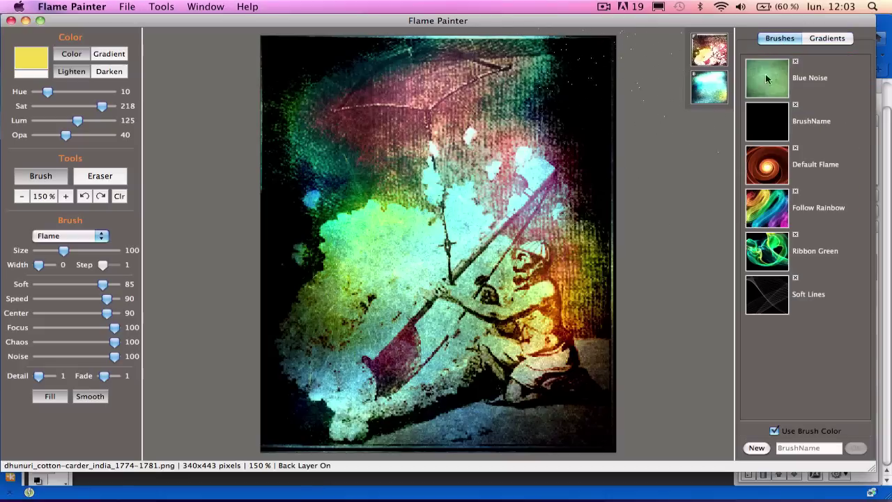
click(773, 299)
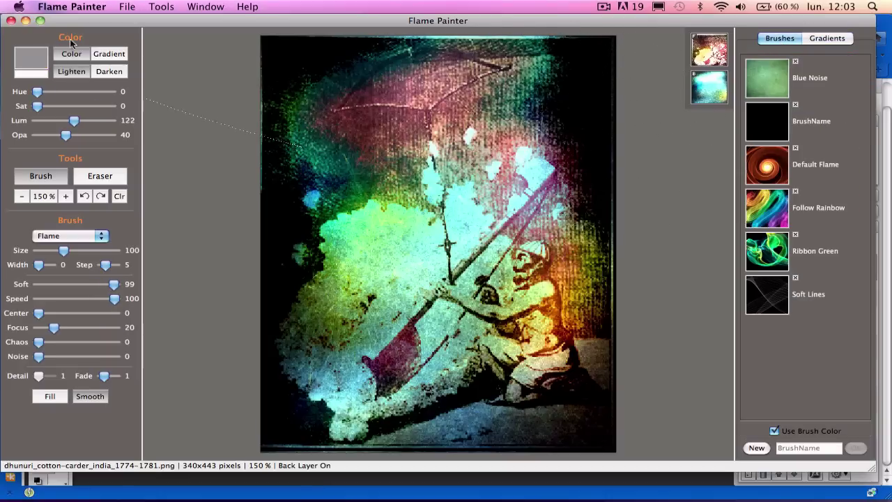
click(108, 56)
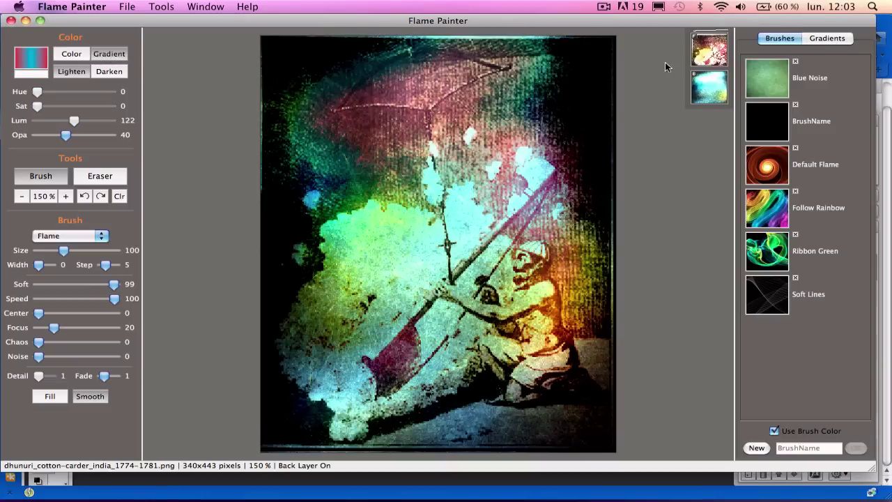
mouse_move(377, 321)
mouse_down()
mouse_move(331, 326)
mouse_move(416, 371)
mouse_move(536, 376)
mouse_move(531, 367)
mouse_up()
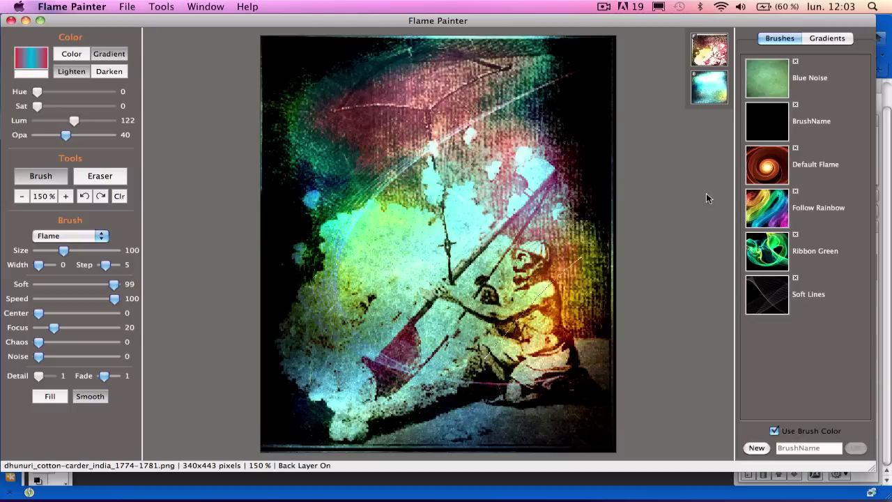
Step: In Darken mode, paint dark arcs over the umbrella and around the figure, plus faint strokes near the top
click(116, 76)
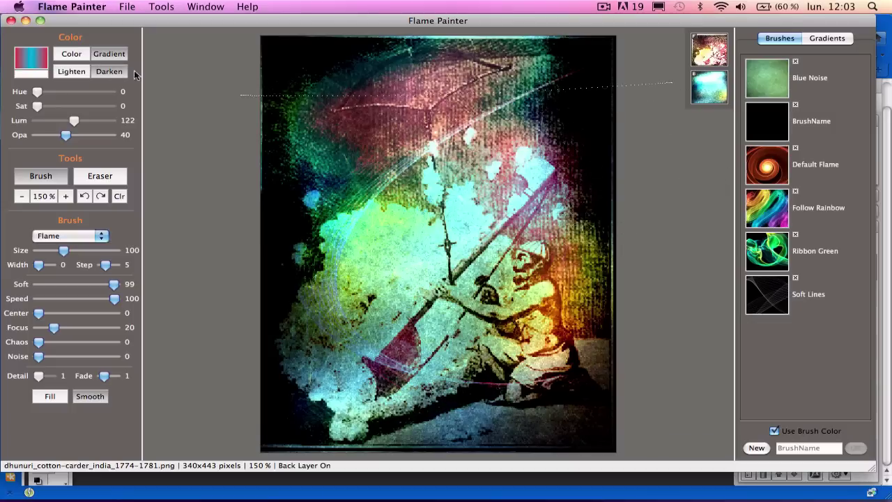
mouse_move(459, 122)
mouse_down()
mouse_move(374, 169)
mouse_move(327, 218)
mouse_move(311, 265)
mouse_up()
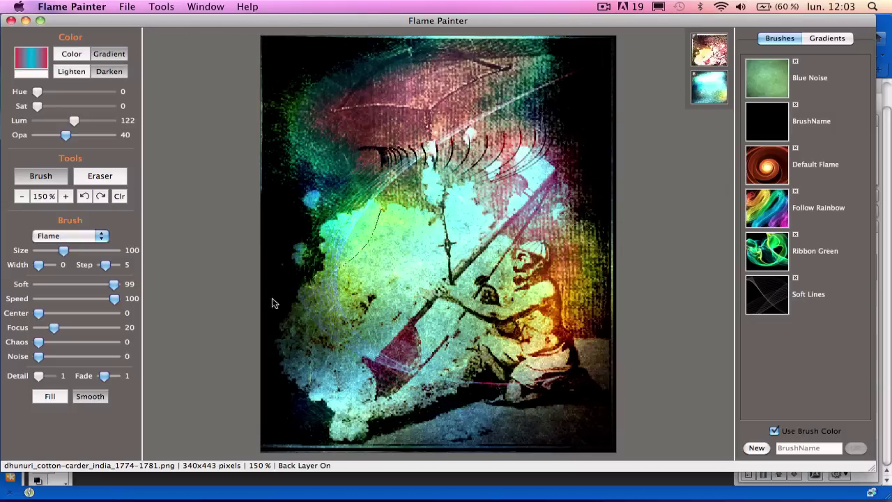
click(84, 196)
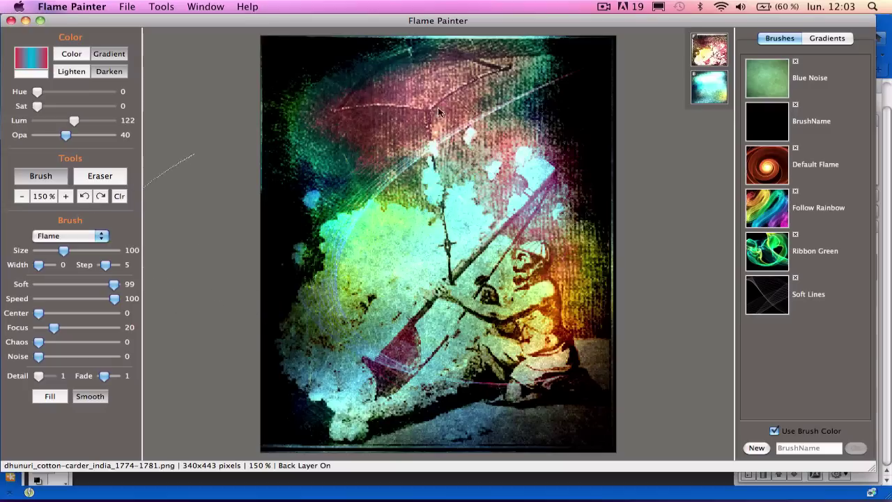
mouse_move(174, 166)
mouse_down()
mouse_move(606, 227)
mouse_move(627, 310)
mouse_up()
mouse_move(479, 451)
mouse_down()
mouse_move(320, 460)
mouse_move(112, 450)
mouse_up()
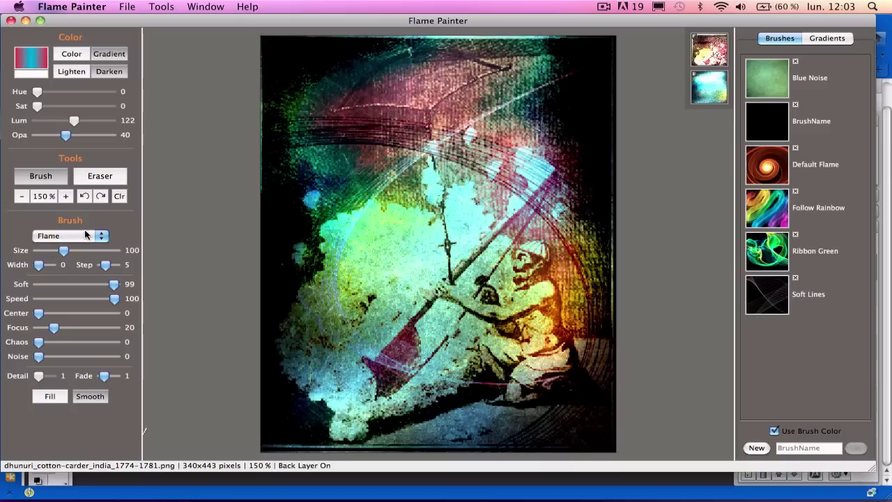
drag(249, 157, 500, 29)
mouse_move(479, 41)
mouse_down()
mouse_move(596, 88)
mouse_move(600, 103)
mouse_move(617, 94)
mouse_move(537, 97)
mouse_up()
Step: Run Collapse to Back on the new flame strokes, then Swap Layers so the artwork sits above the blank layer
click(161, 7)
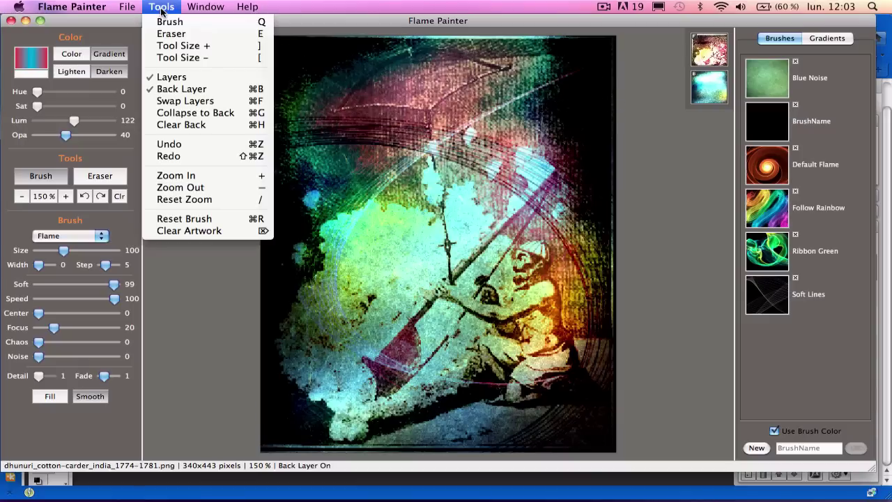
click(183, 115)
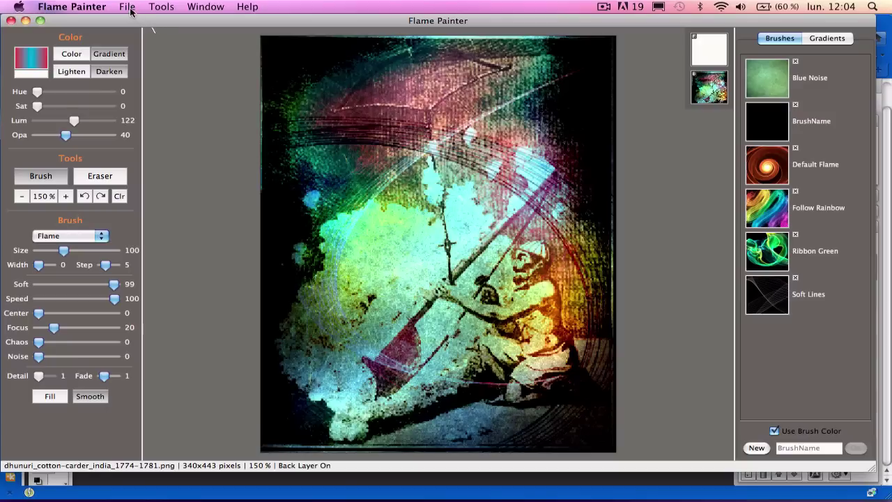
click(164, 8)
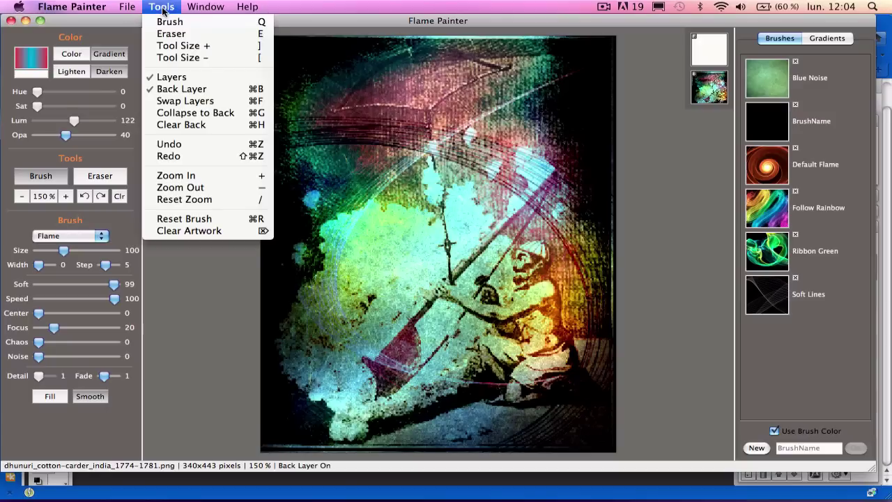
click(190, 102)
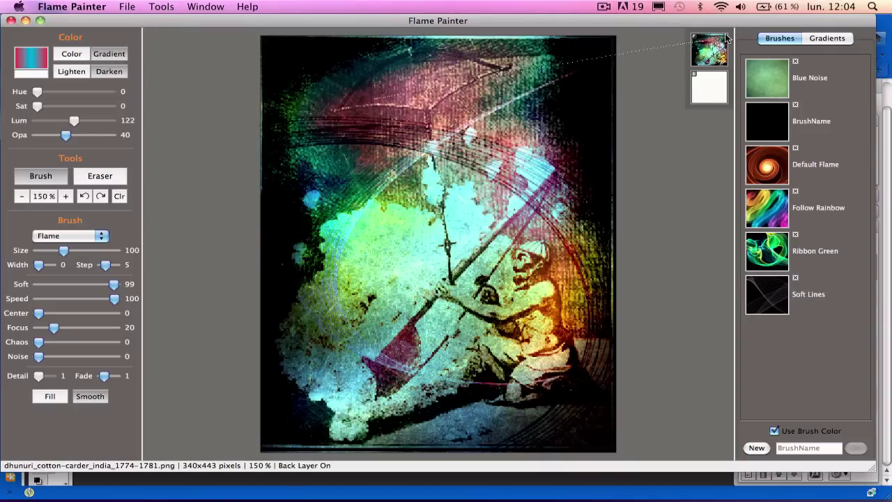
click(131, 9)
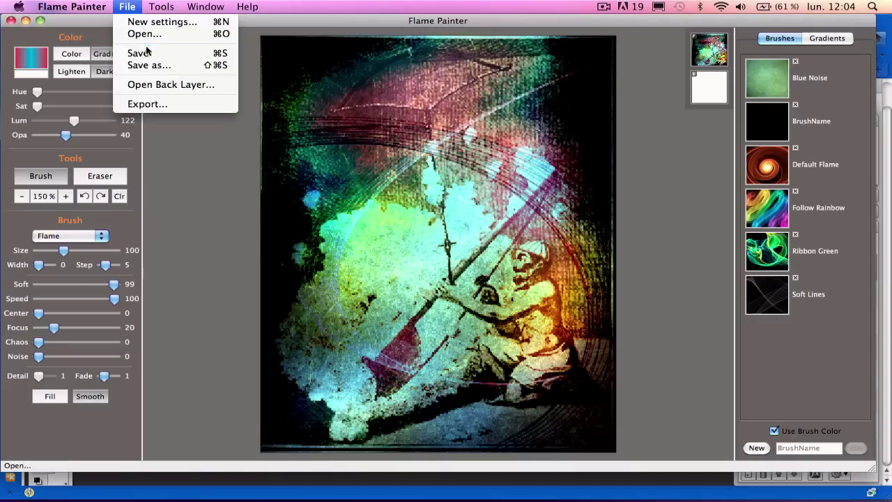
Step: Save the painting under the new name flameCotton.png in the sumoPaint folder
click(153, 68)
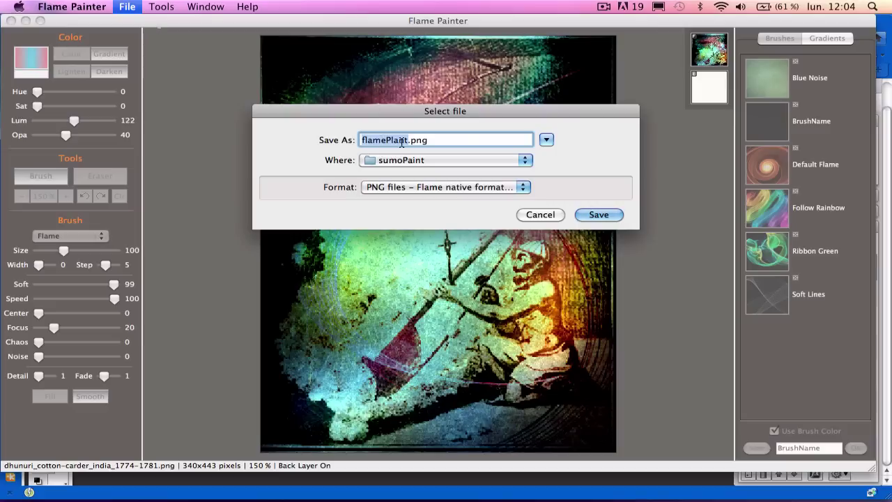
click(407, 141)
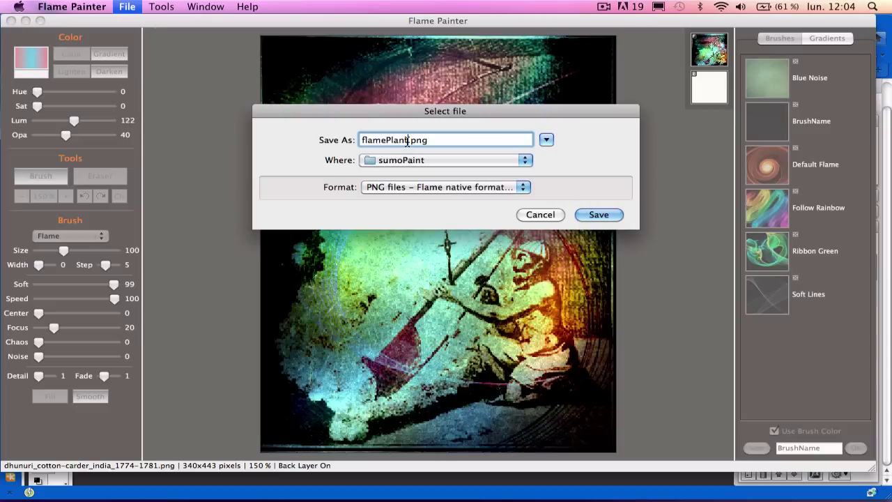
key(BackSpace)
key(BackSpace)
key(BackSpace)
key(BackSpace)
key(BackSpace)
text(Cotton)
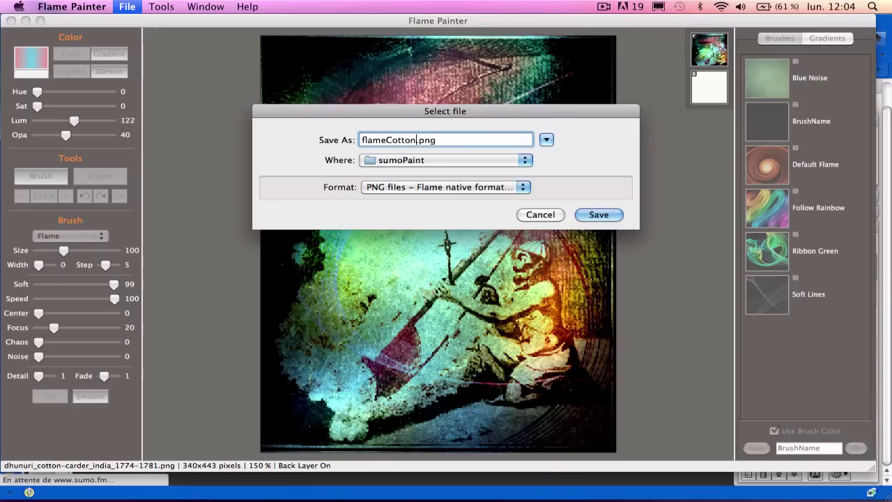
click(599, 215)
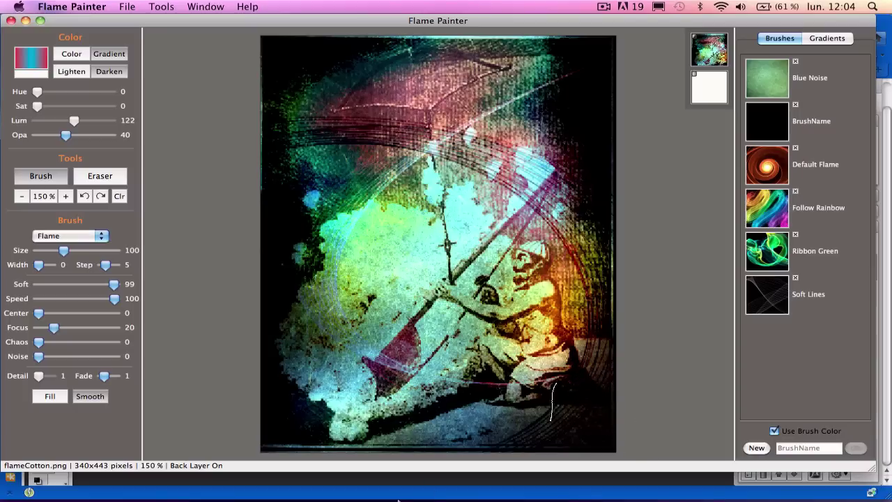
Step: Switch to Firefox and open Sumo.fm's Upload Images page from the header
mouse_move(399, 498)
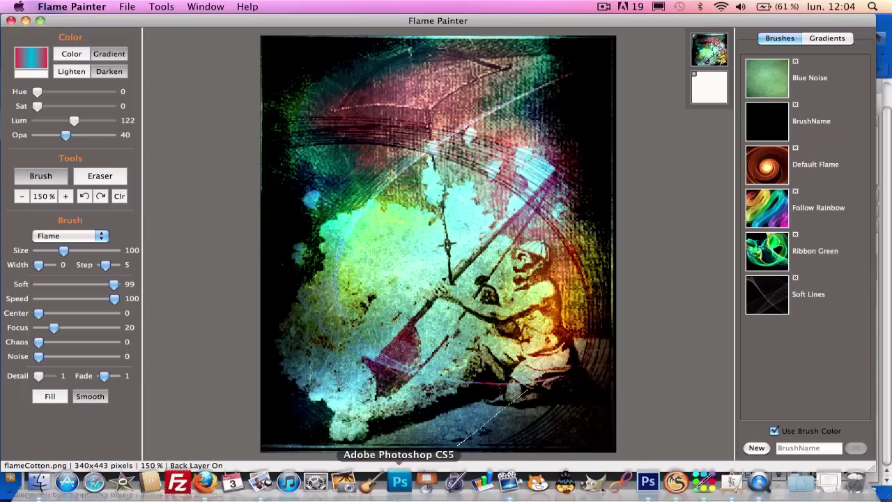
click(204, 483)
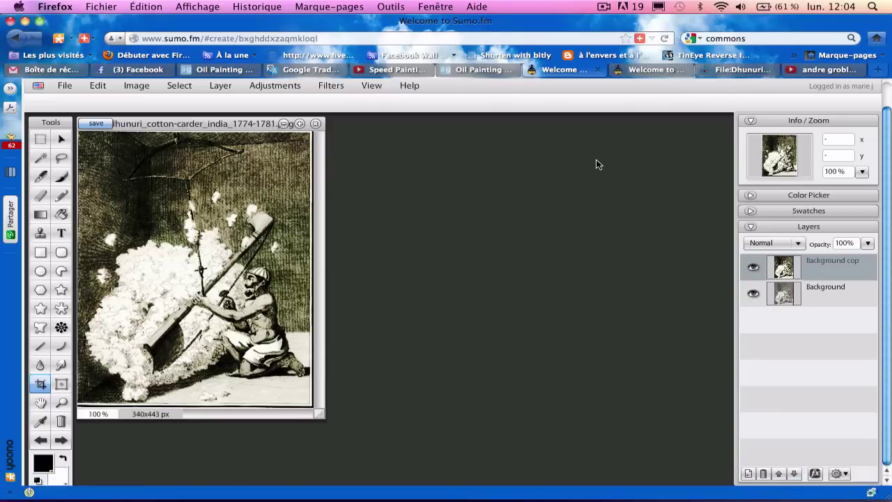
scroll(596, 159, up, 2)
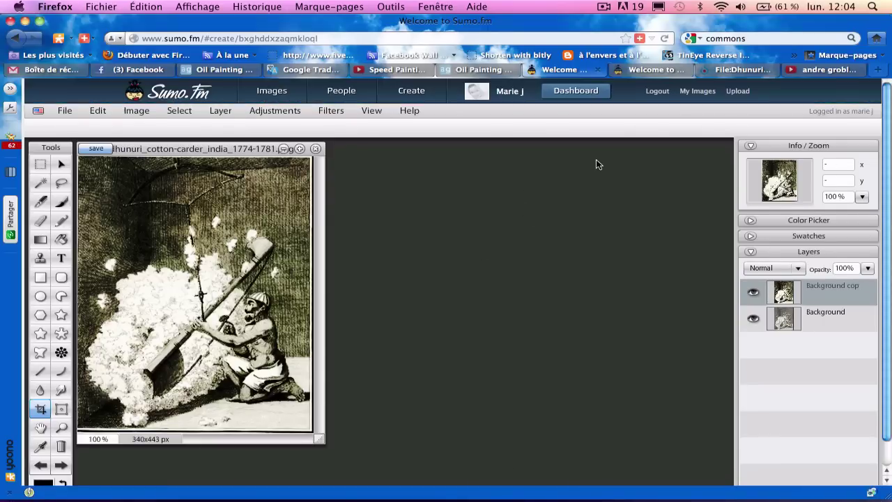
click(737, 92)
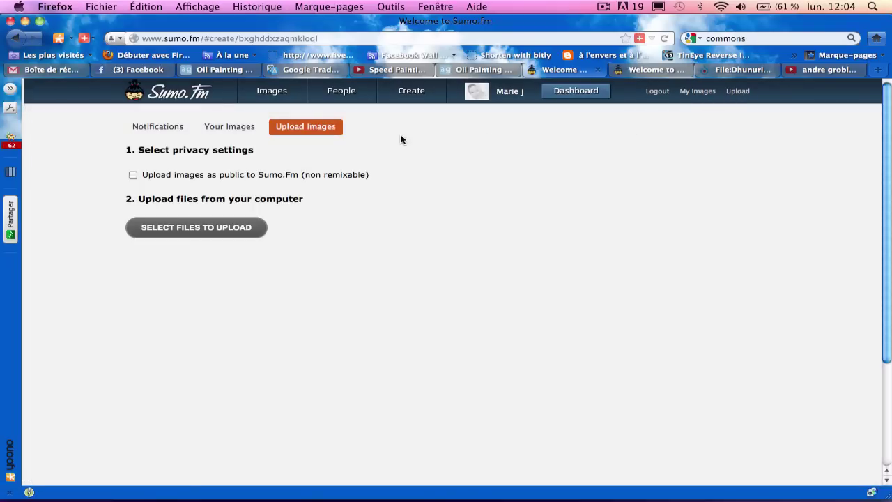
Step: Upload flameCotton.png (301KB) from the computer until it shows Complete
click(229, 227)
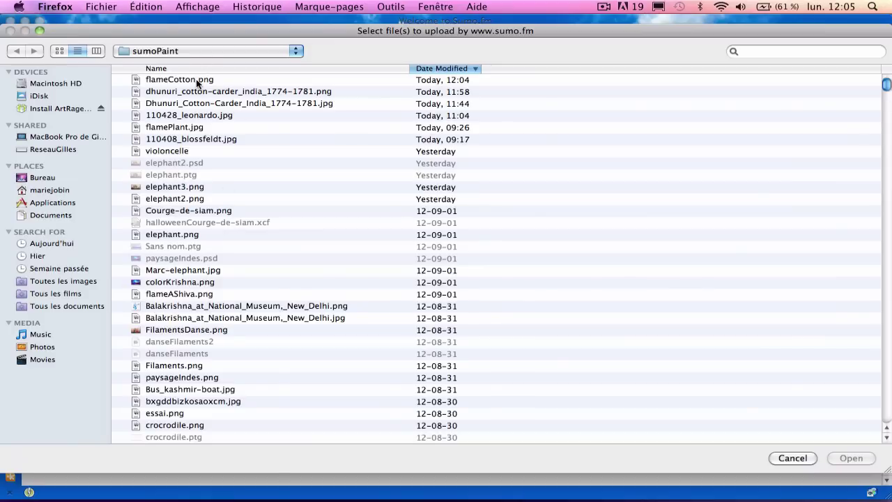
click(197, 82)
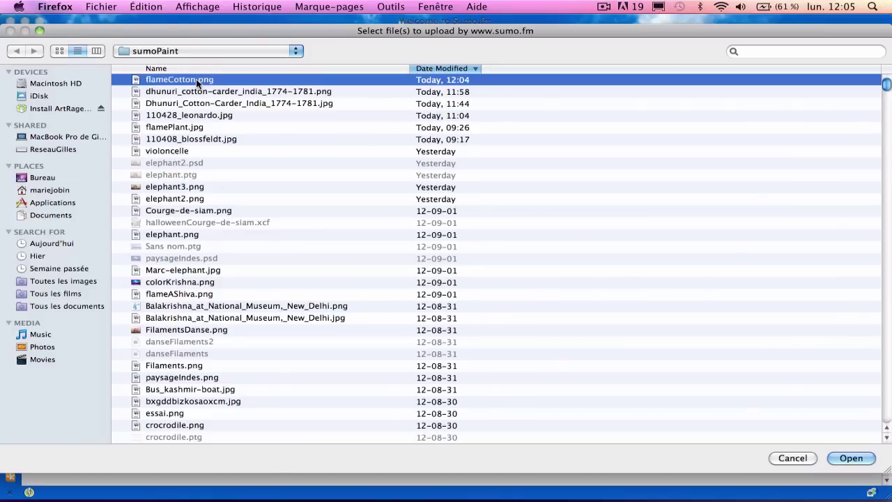
click(858, 460)
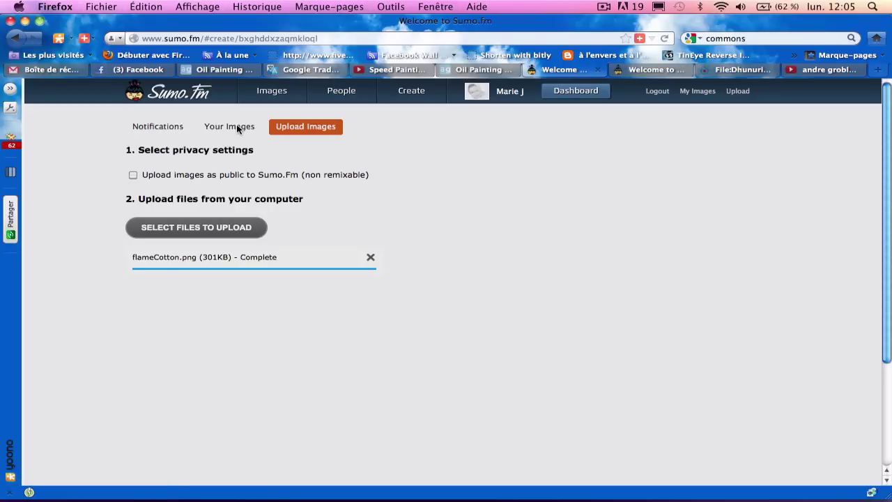
Step: Open the Your Images gallery and select the first thumbnail, Flamecotton.png
click(236, 126)
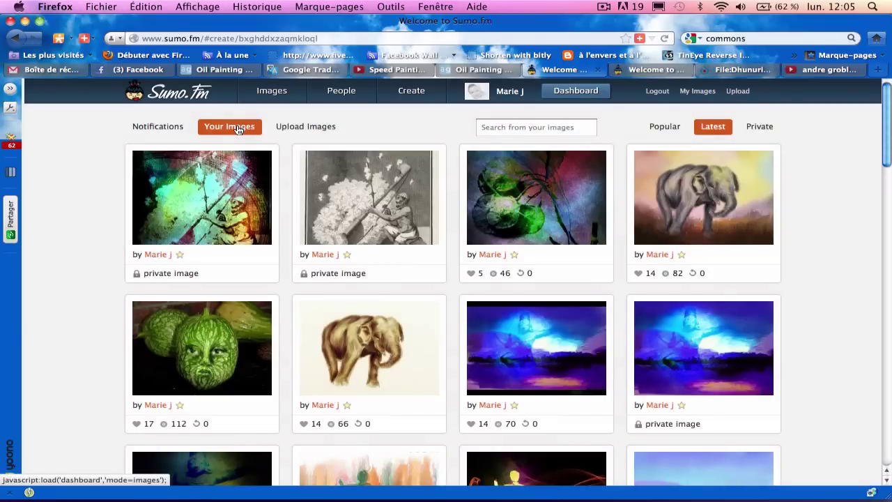
click(232, 194)
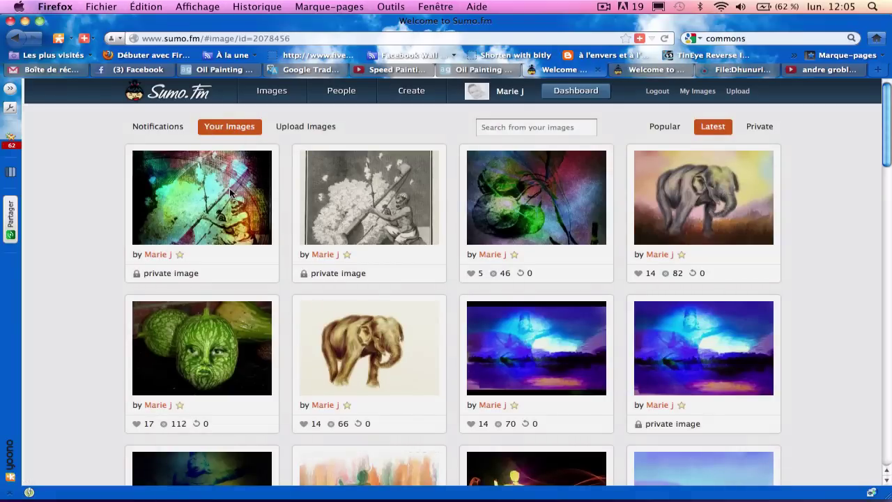